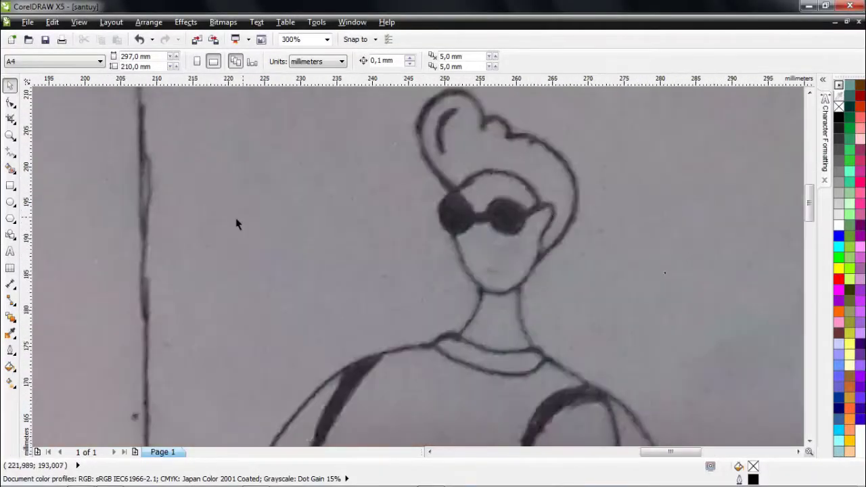
Choose the Pen tool from the curve tools flyout to start tracing.
click(14, 159)
click(47, 207)
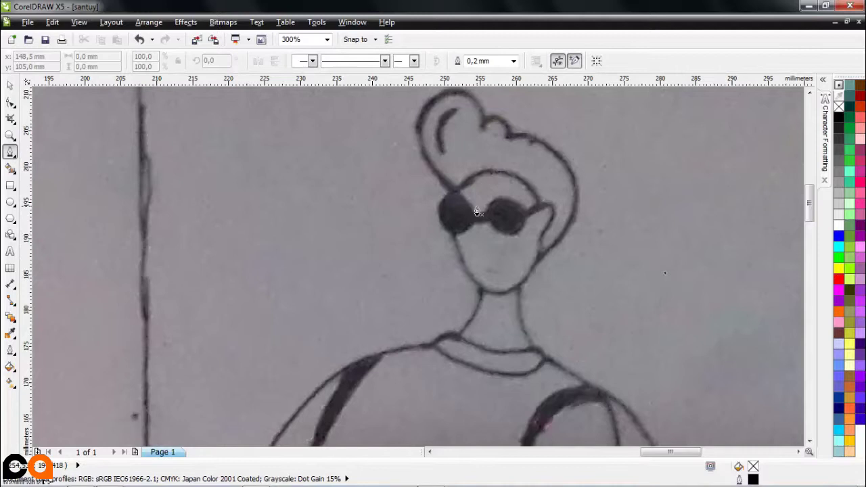
Trace the face and ear as a closed black Bézier outline over the sketch.
scroll(478, 212, up, 2)
drag(431, 233, 443, 352)
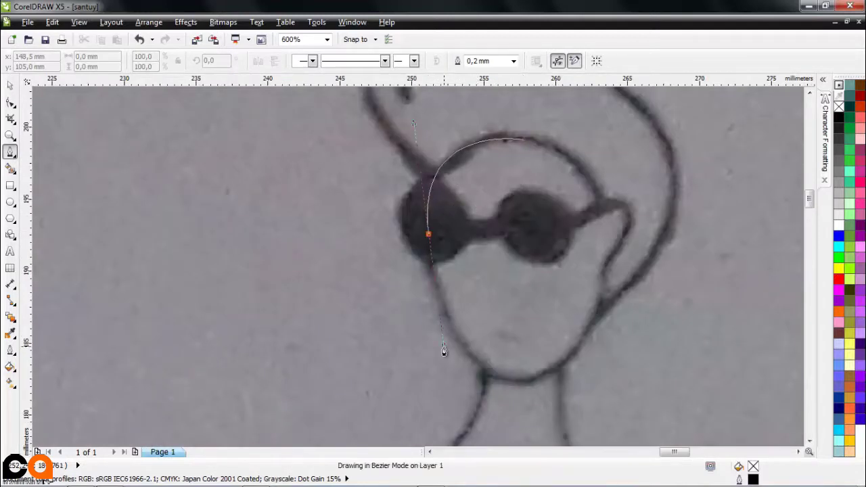
key(ctrl+z)
drag(444, 321, 509, 413)
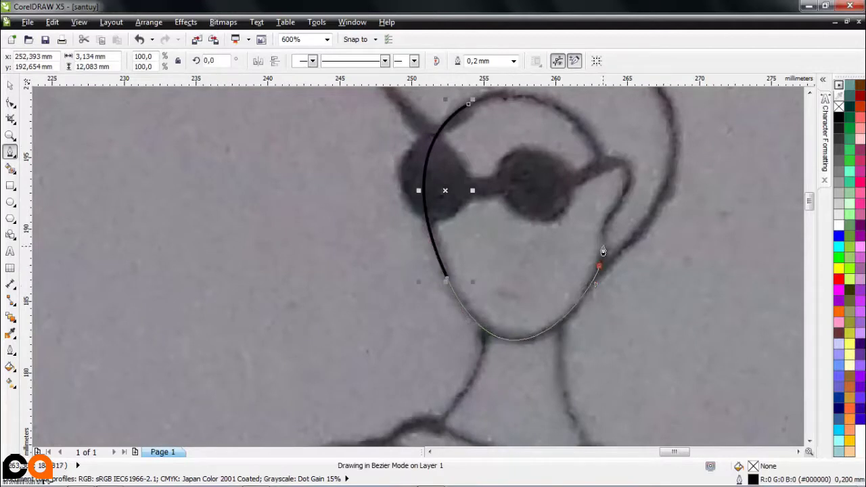
drag(599, 269, 603, 221)
drag(598, 163, 596, 174)
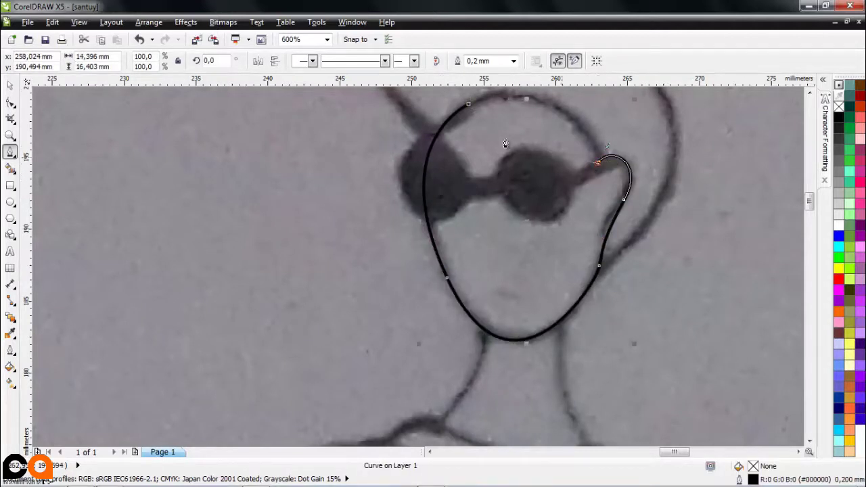
scroll(555, 112, up, 2)
drag(468, 147, 567, 112)
scroll(448, 248, down, 2)
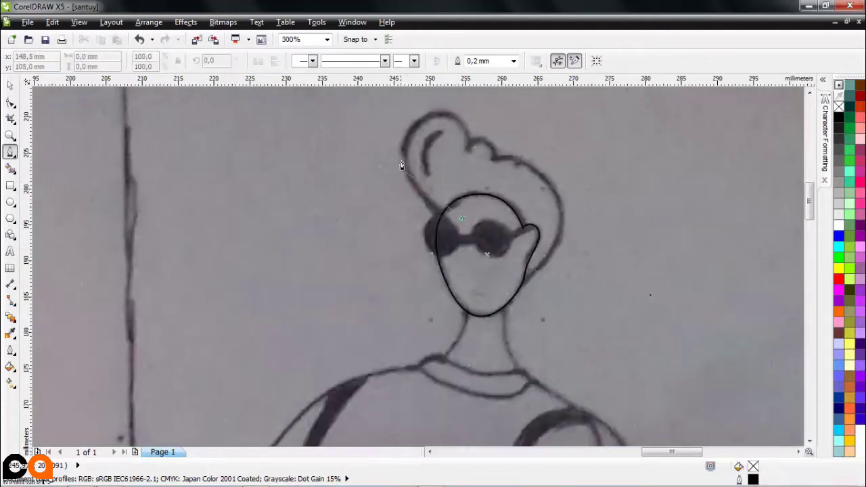
Trace the hair outline over the head and bun down to the ear, then deselect.
scroll(402, 165, up, 2)
drag(407, 191, 419, 130)
mouse_move(467, 197)
mouse_down()
mouse_move(453, 232)
mouse_move(507, 241)
mouse_up()
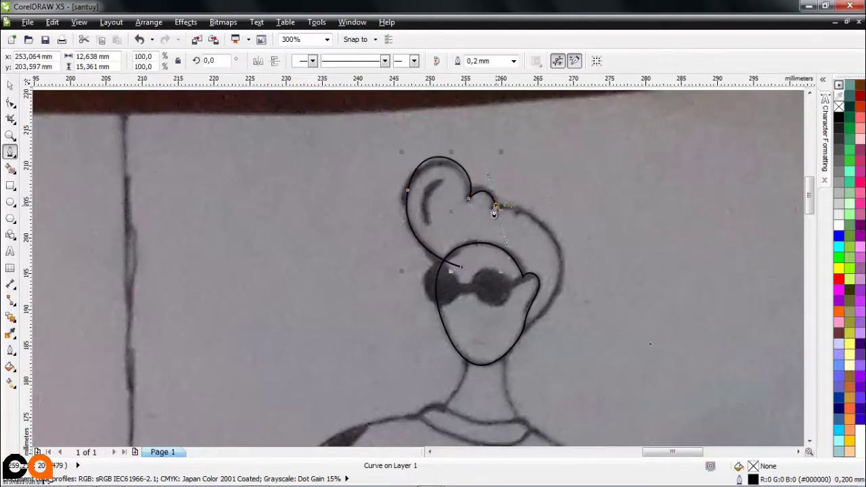
drag(567, 291, 570, 279)
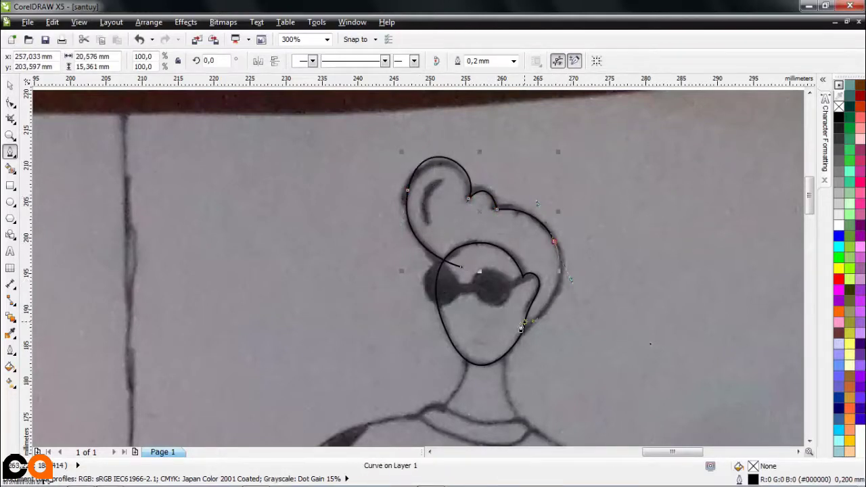
drag(482, 347, 463, 338)
click(463, 277)
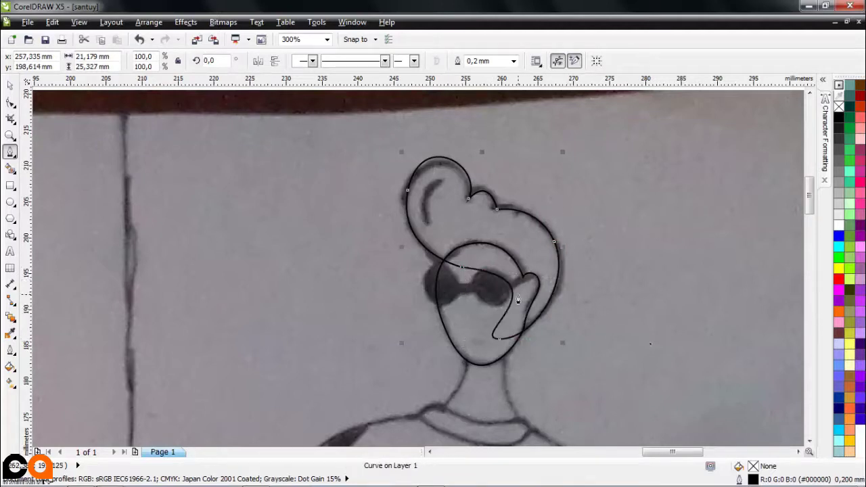
key(space)
click(390, 61)
Draw ellipses over both sunglasses lenses and combine them into one curve.
scroll(460, 312, up, 3)
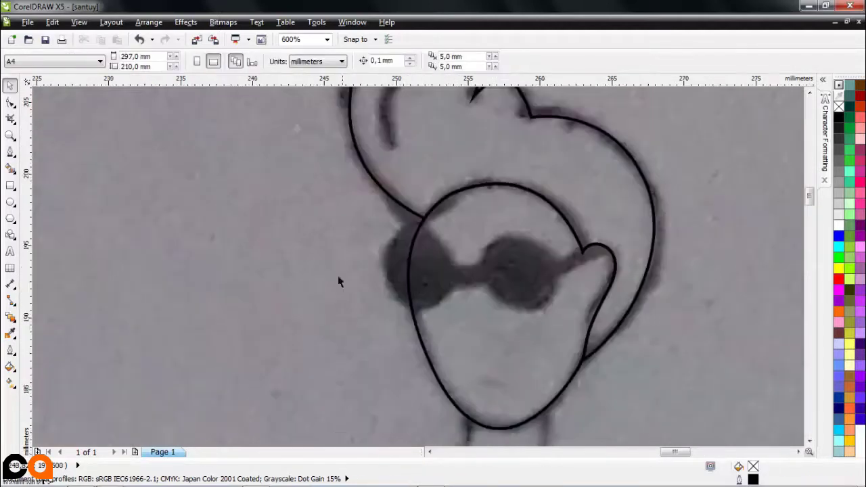
key(F7)
drag(391, 234, 460, 312)
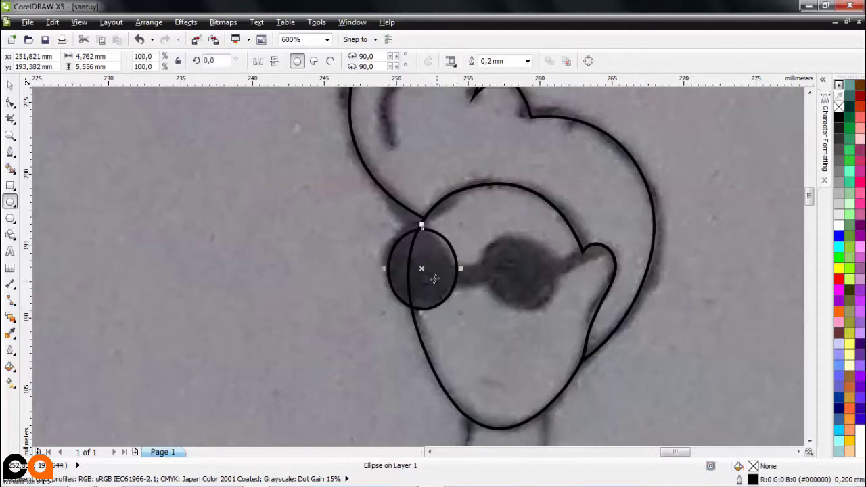
drag(534, 282, 534, 281)
shift+click(435, 274)
key(ctrl+l)
Draw the bridge between the lenses and the arm reaching the head outline.
key(F5)
click(451, 273)
click(506, 270)
double_click(586, 245)
double_click(593, 246)
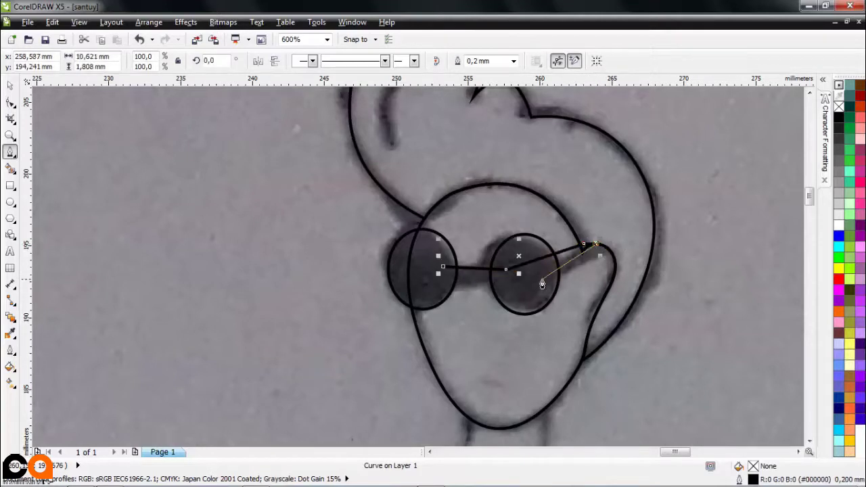
click(445, 281)
key(space)
key(space)
scroll(474, 305, down, 3)
scroll(476, 329, up, 3)
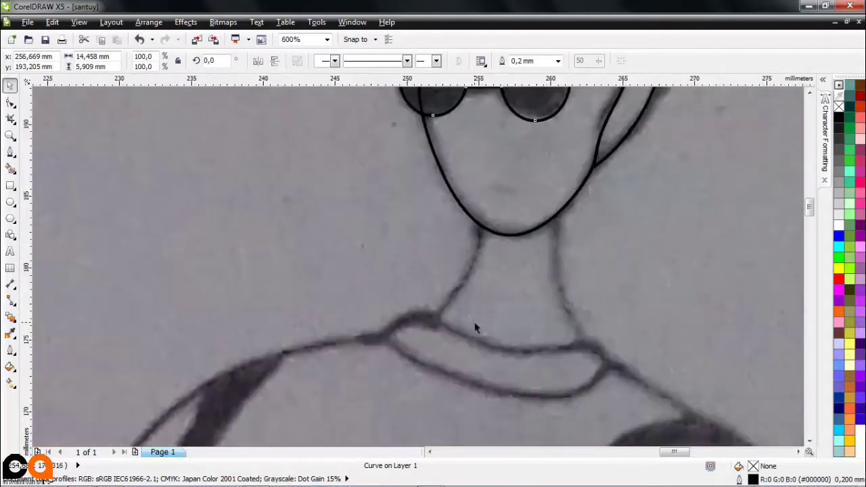
Trace both sides of the neck below the chin as black curves.
click(476, 214)
mouse_move(438, 317)
mouse_down()
mouse_move(401, 363)
mouse_move(382, 367)
mouse_up()
double_click(438, 324)
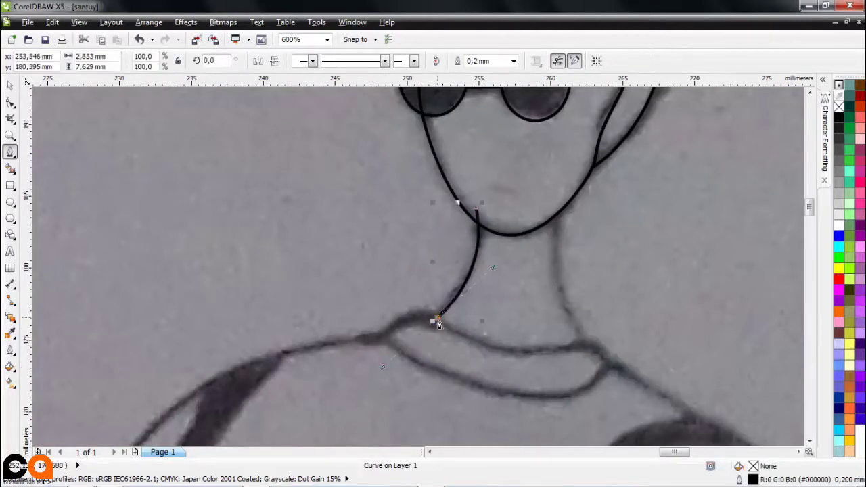
drag(682, 318, 680, 315)
double_click(583, 346)
drag(561, 201, 581, 103)
scroll(510, 253, down, 2)
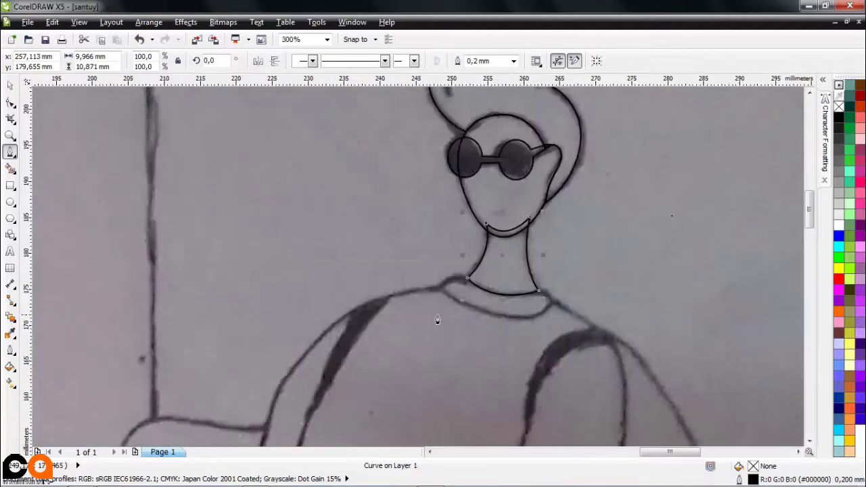
scroll(435, 315, up, 2)
Trace the shirt collar's top and lower edges from the left shoulder across.
click(511, 249)
drag(452, 262, 420, 290)
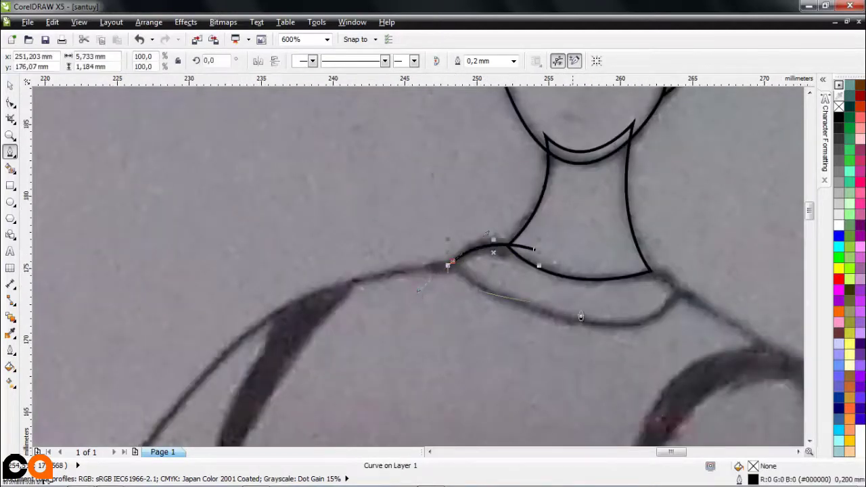
drag(676, 289, 704, 310)
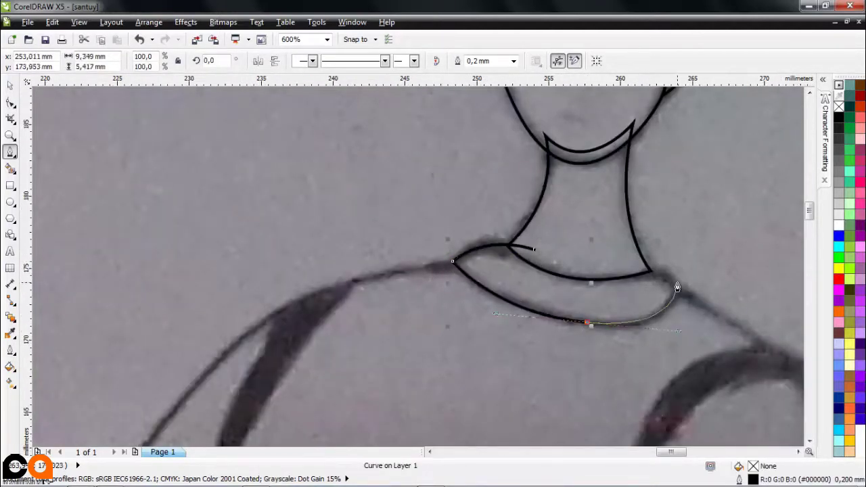
scroll(613, 269, up, 1)
click(433, 236)
click(639, 272)
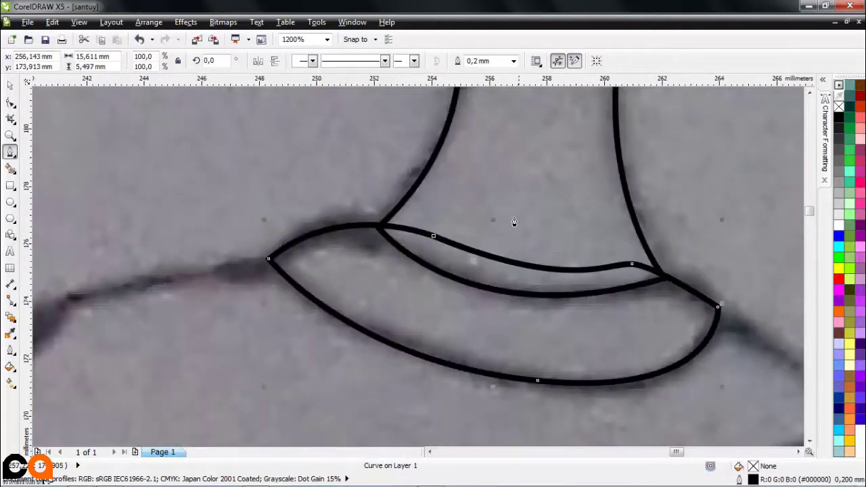
scroll(416, 252, down, 3)
scroll(575, 237, up, 2)
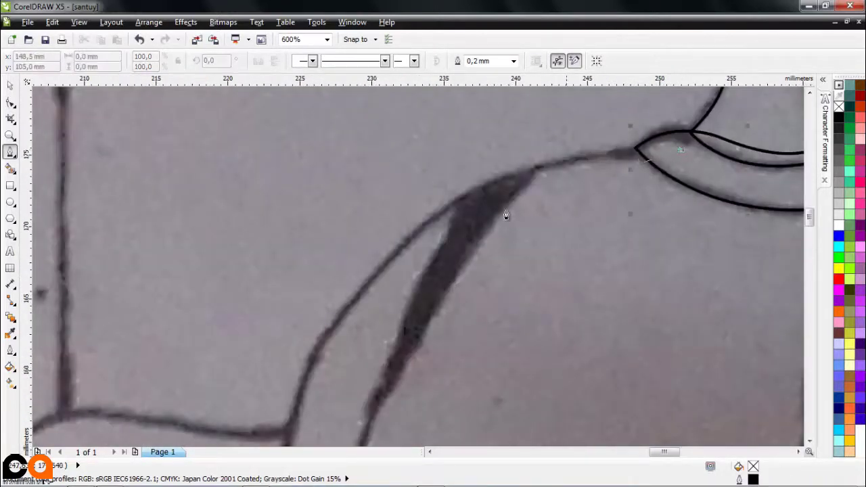
Trace the torso line down the left side to the waist.
scroll(461, 181, down, 1)
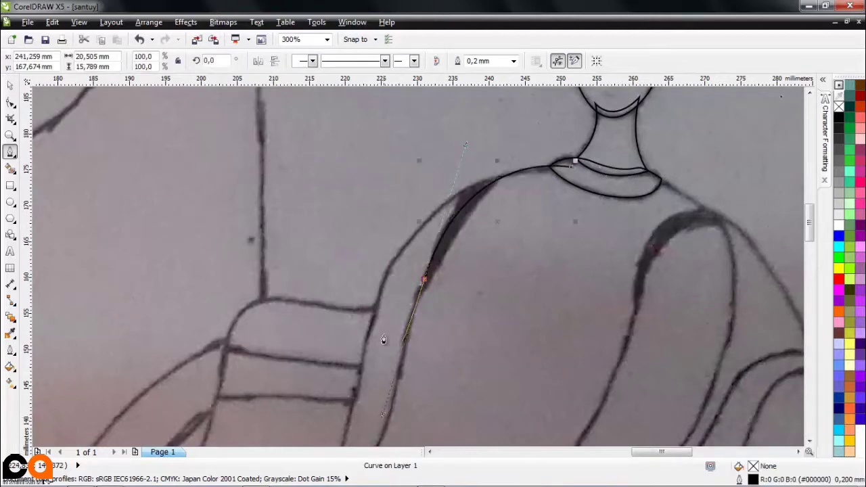
scroll(379, 379, down, 3)
scroll(339, 420, up, 3)
scroll(265, 421, down, 3)
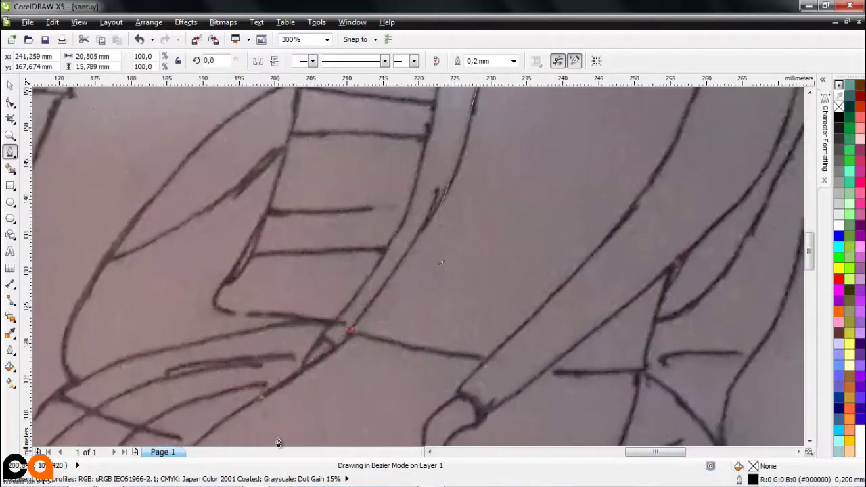
scroll(230, 420, down, 3)
scroll(339, 328, up, 3)
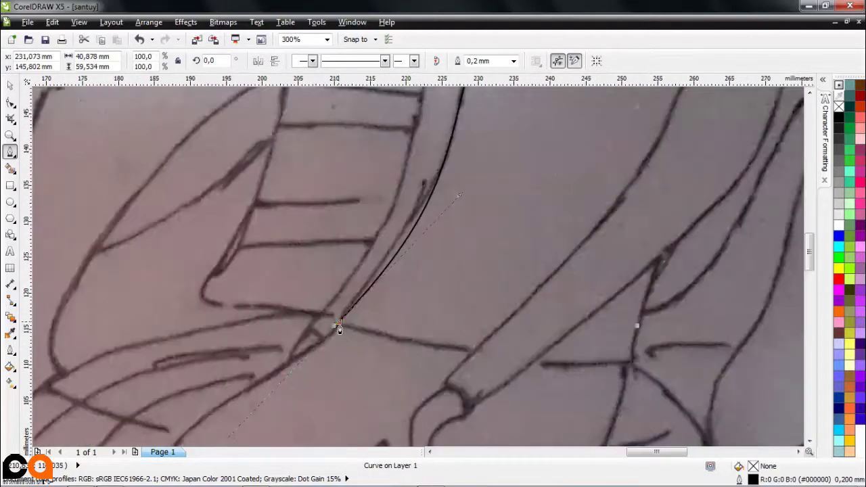
scroll(690, 356, right, 1)
click(574, 361)
scroll(615, 368, down, 2)
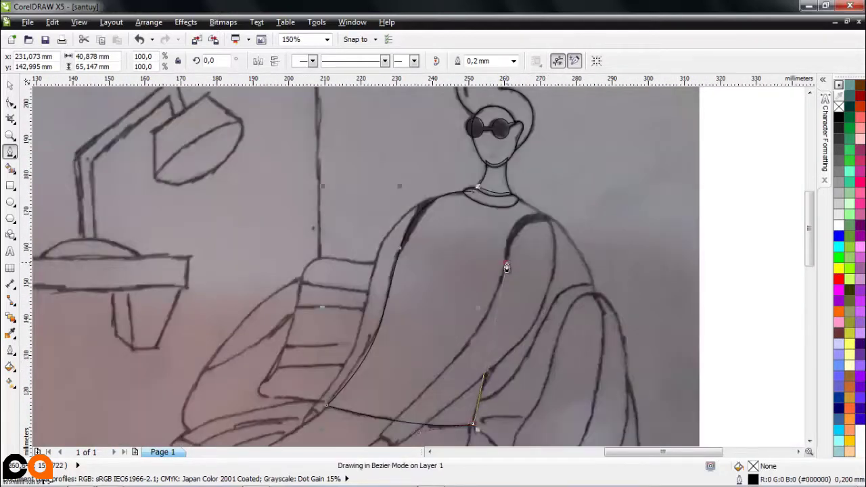
click(506, 267)
Continue the torso outline up the right arm and over the right shoulder.
scroll(538, 224, up, 2)
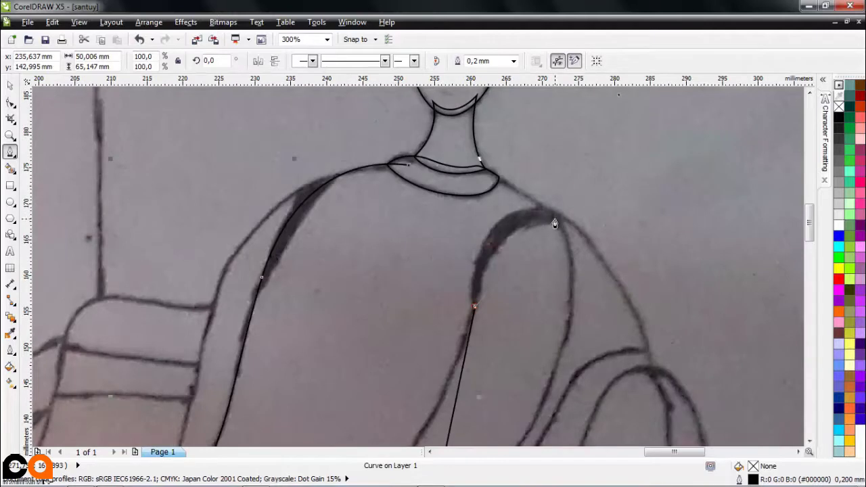
drag(626, 220, 625, 220)
scroll(493, 179, up, 2)
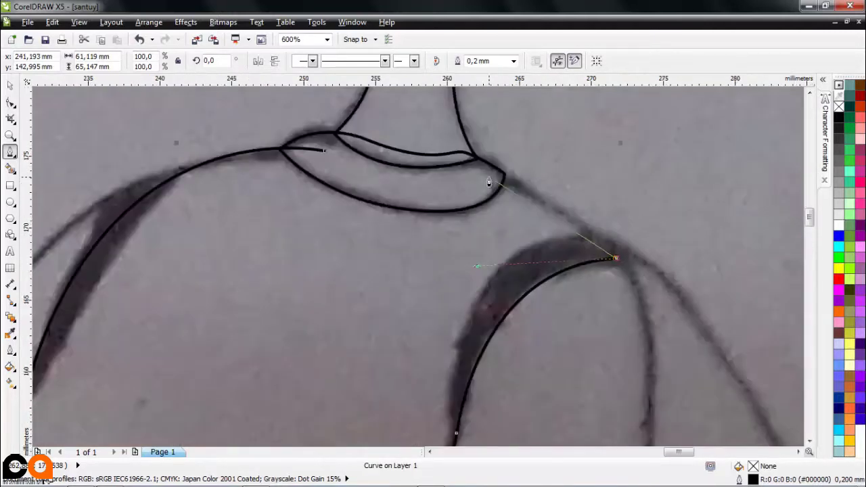
drag(487, 170, 523, 163)
scroll(450, 178, down, 4)
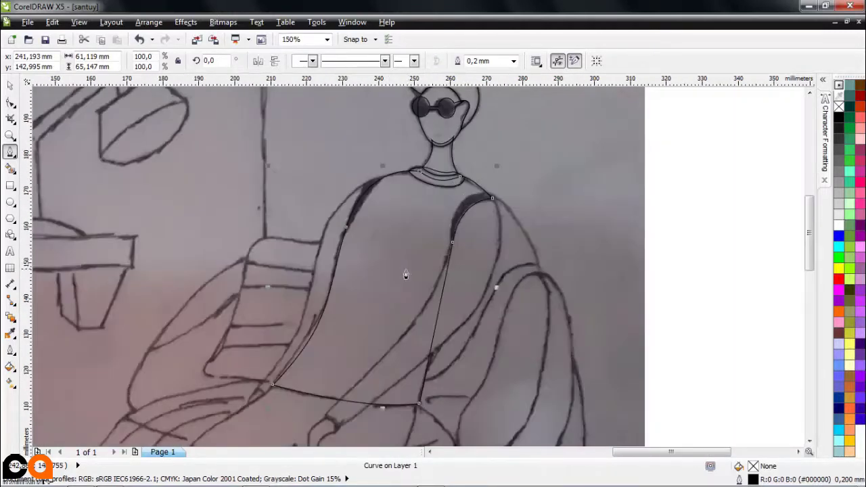
scroll(496, 241, up, 2)
scroll(514, 207, up, 2)
Trace the right shoulder and arm edge downward, finishing at the starting node.
click(514, 210)
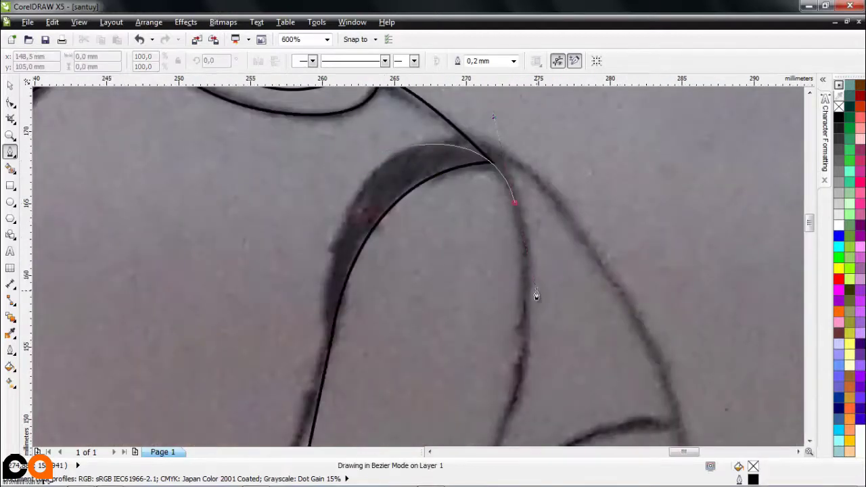
click(532, 312)
key(ctrl+z)
click(523, 213)
scroll(548, 309, down, 4)
drag(461, 387, 349, 426)
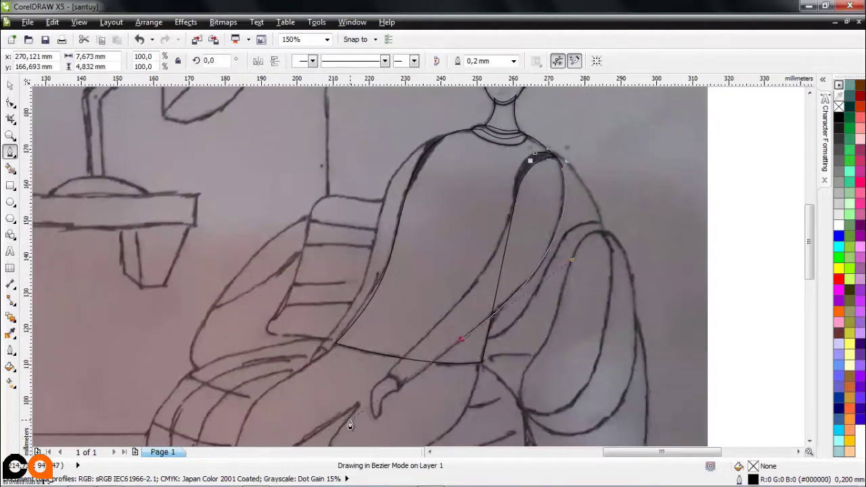
scroll(350, 425, up, 2)
drag(403, 366, 386, 347)
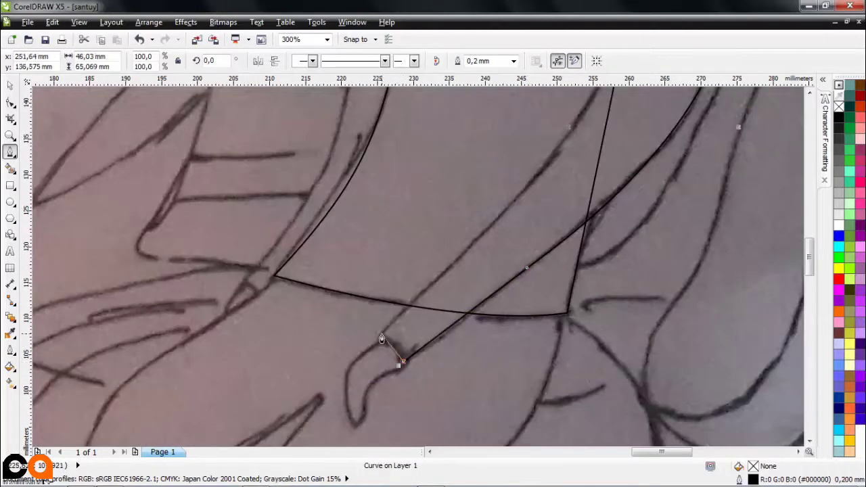
scroll(379, 331, down, 2)
scroll(448, 217, up, 2)
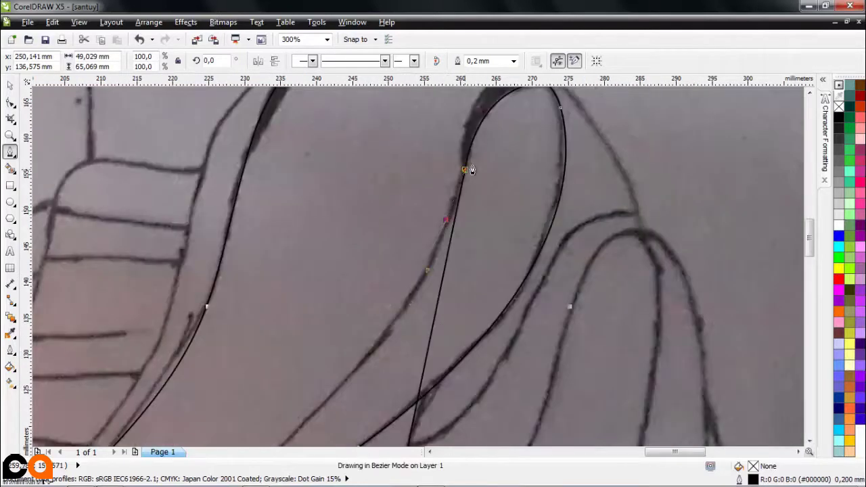
click(467, 169)
scroll(436, 254, down, 2)
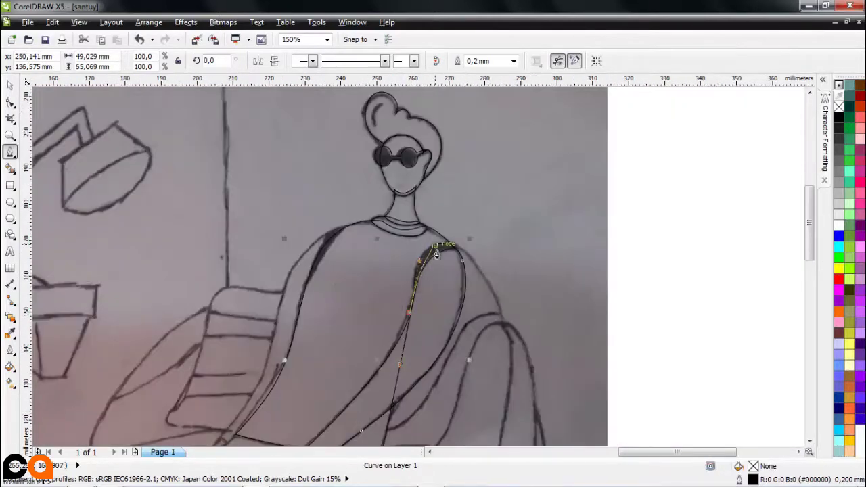
scroll(436, 254, up, 2)
scroll(441, 255, up, 2)
Begin the inner arm line, bending its first segment to follow the sketch.
click(405, 216)
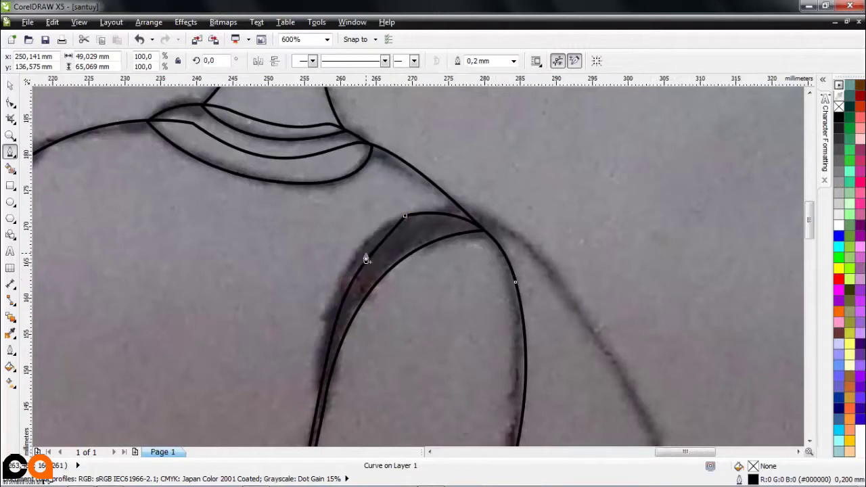
scroll(365, 259, down, 4)
key(space)
scroll(395, 211, up, 2)
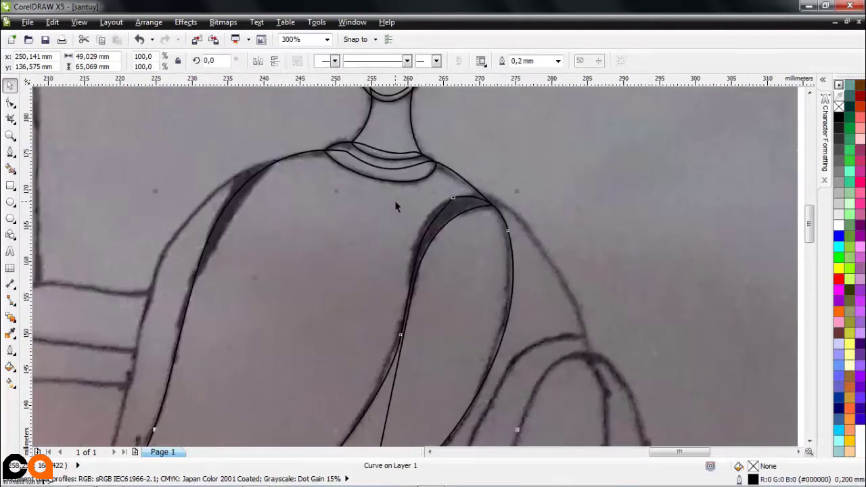
scroll(427, 200, down, 2)
scroll(451, 241, up, 1)
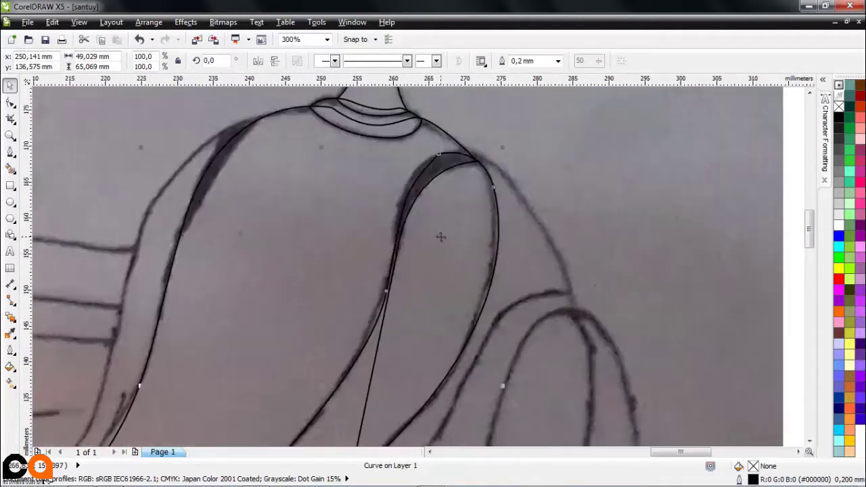
key(space)
scroll(447, 254, down, 1)
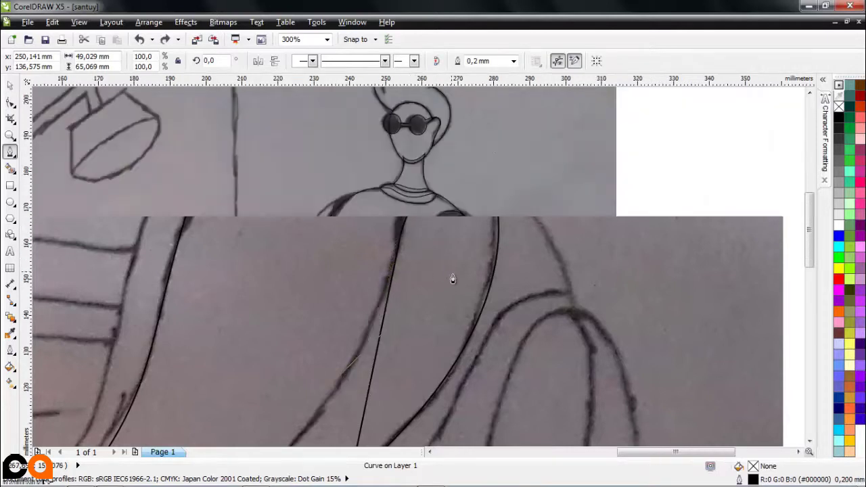
scroll(404, 308, up, 1)
scroll(463, 181, down, 1)
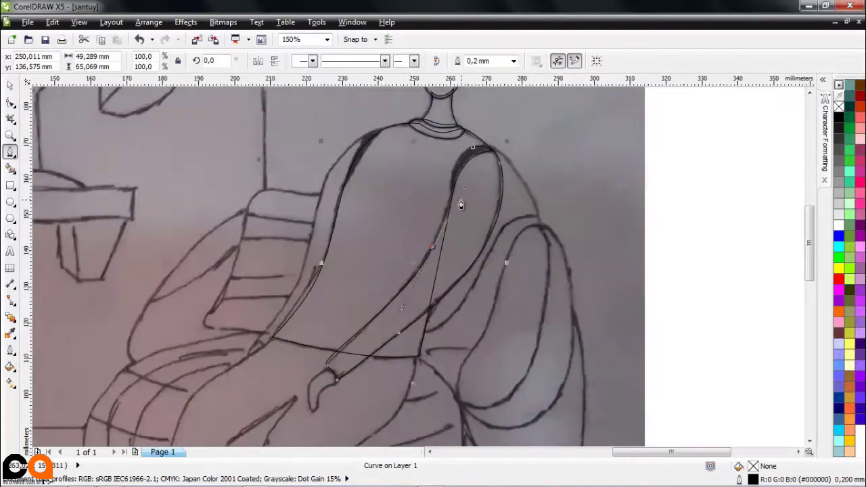
click(421, 255)
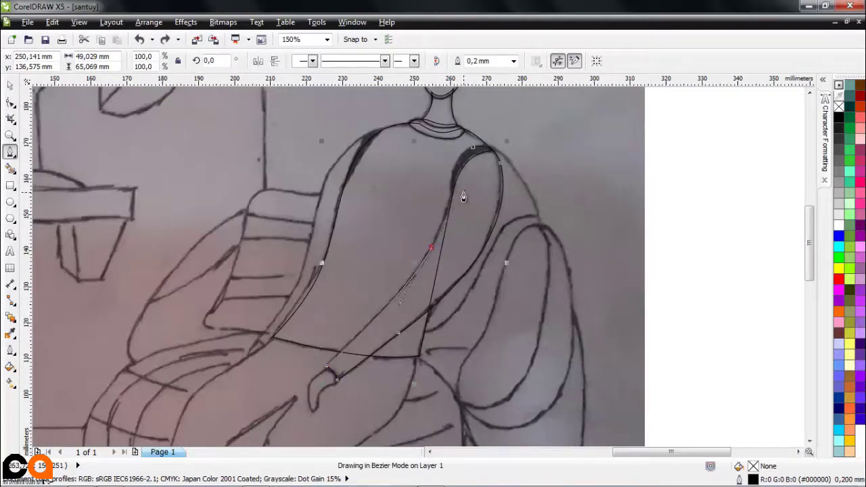
scroll(465, 194, up, 1)
scroll(468, 174, up, 1)
drag(473, 183, 572, 113)
Continue the inner arm line up to the shoulder edge and close it at its start.
scroll(564, 110, down, 1)
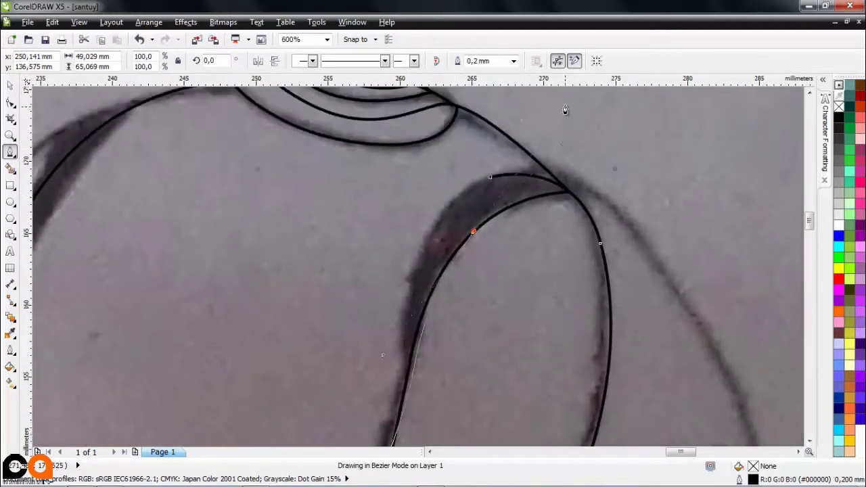
scroll(515, 203, down, 1)
scroll(480, 284, up, 1)
scroll(461, 291, up, 1)
drag(486, 204, 519, 155)
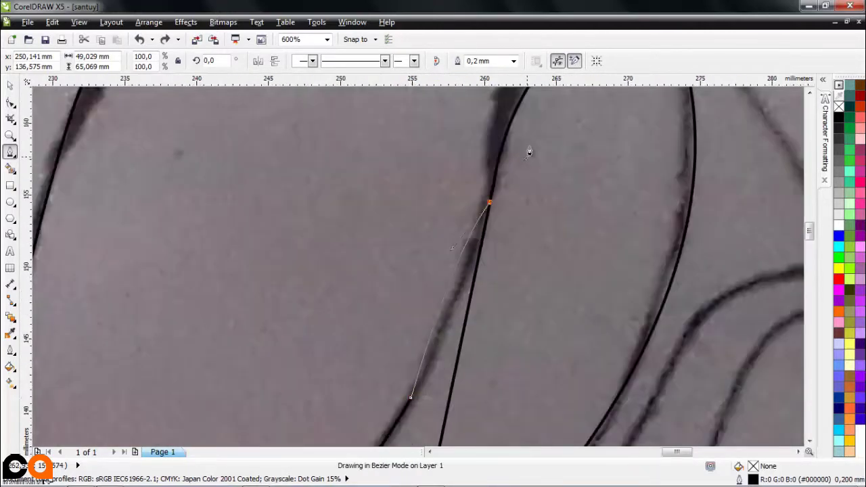
scroll(475, 254, down, 1)
scroll(474, 254, up, 1)
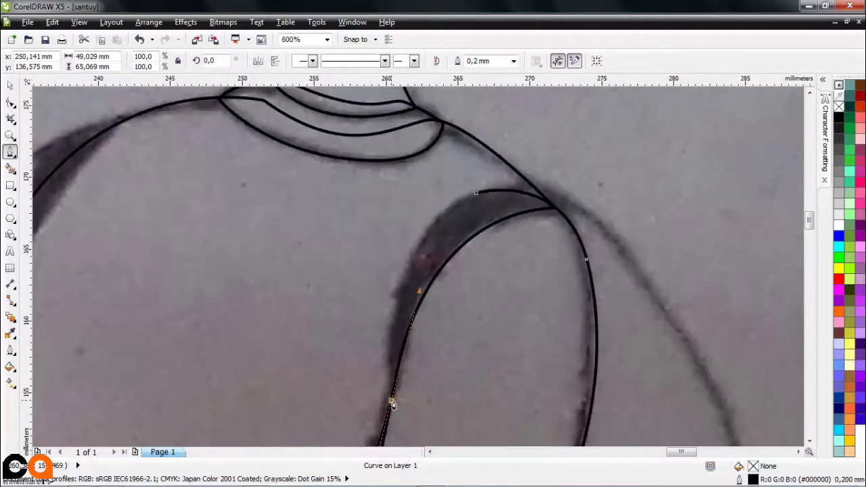
drag(581, 215, 748, 252)
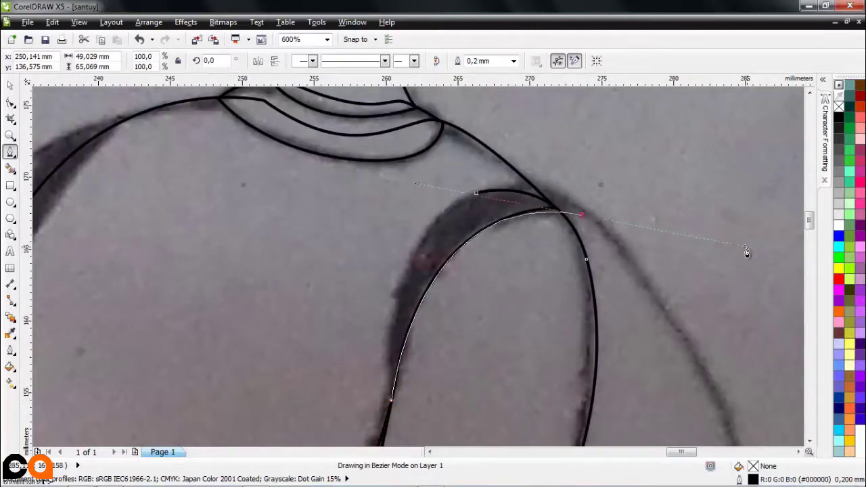
drag(748, 253, 760, 239)
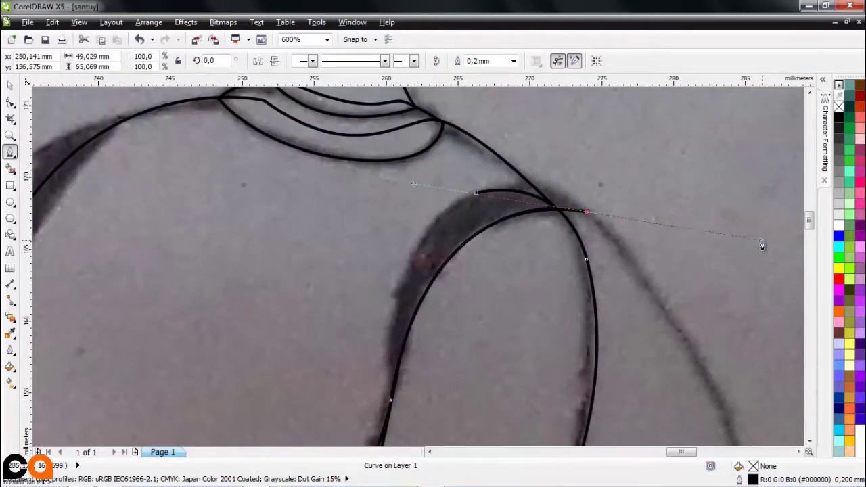
click(479, 194)
Snap the tip node onto the intersection, reshape the tip and delete the extra node.
key(F10)
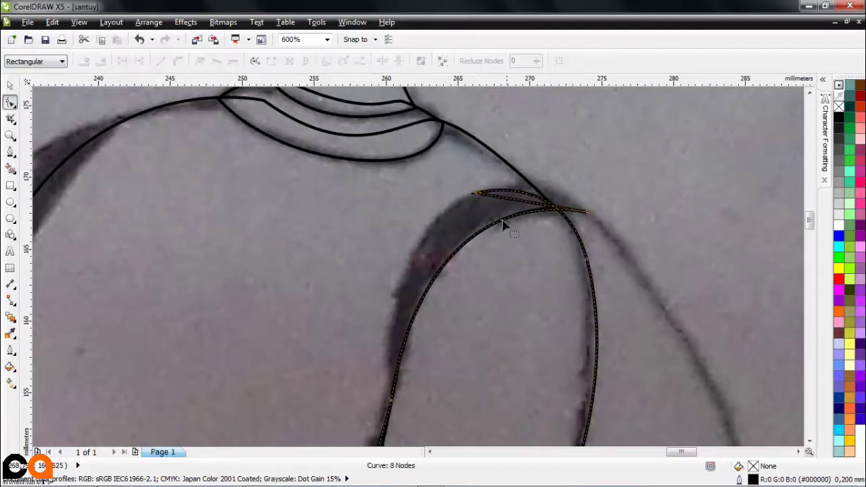
drag(581, 181, 555, 211)
click(472, 211)
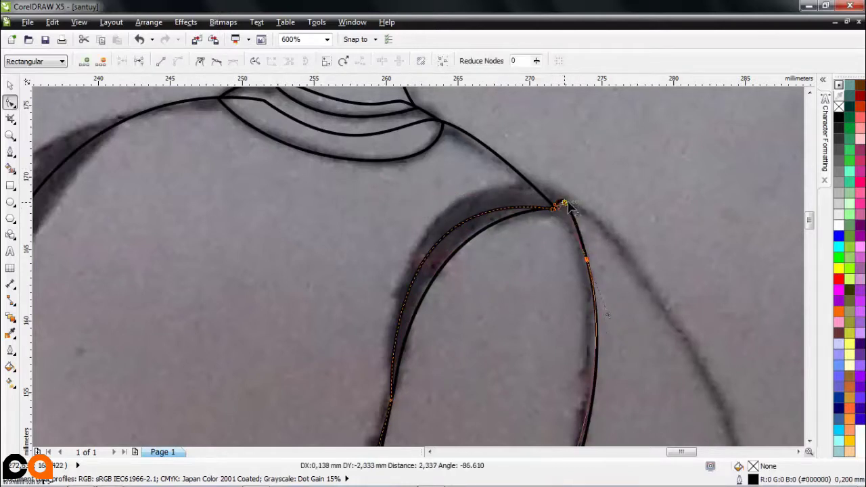
drag(381, 181, 409, 206)
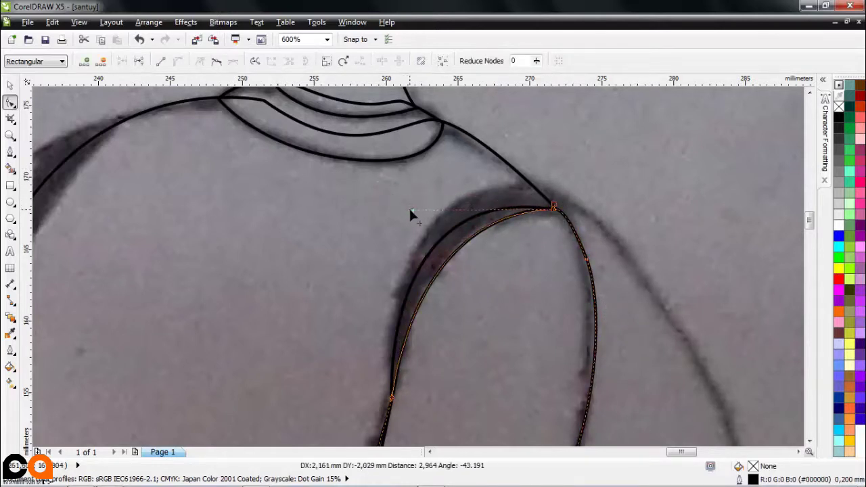
scroll(523, 215, up, 5)
key(Delete)
scroll(524, 216, down, 5)
double_click(519, 206)
key(ctrl+z)
View the whole page and check the node at the shoulder junction.
key(space)
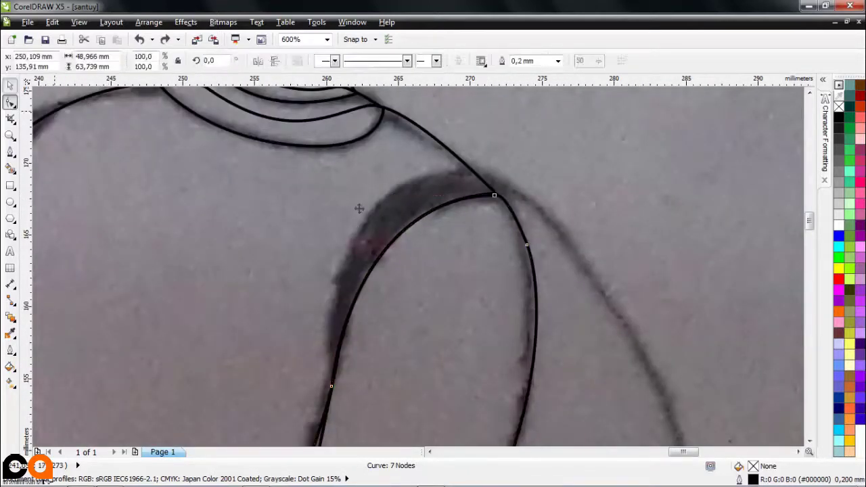
key(shift+F4)
scroll(541, 211, up, 5)
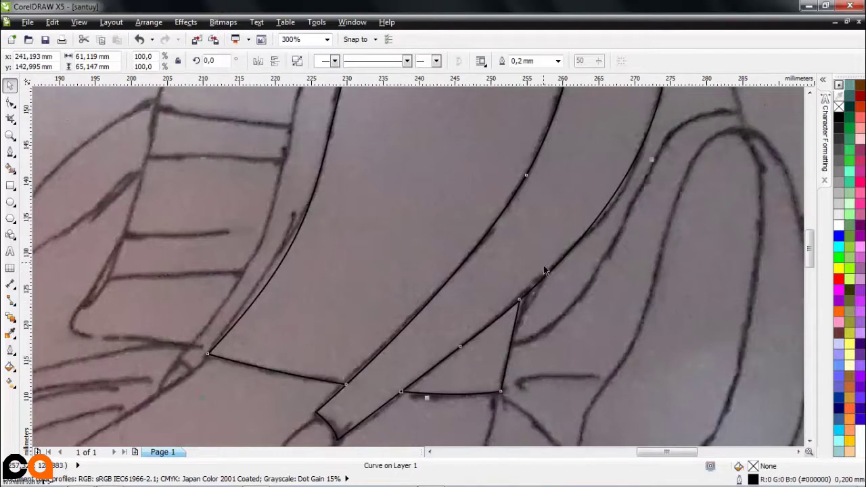
scroll(576, 236, up, 2)
scroll(606, 234, down, 3)
scroll(606, 233, up, 5)
scroll(603, 210, down, 1)
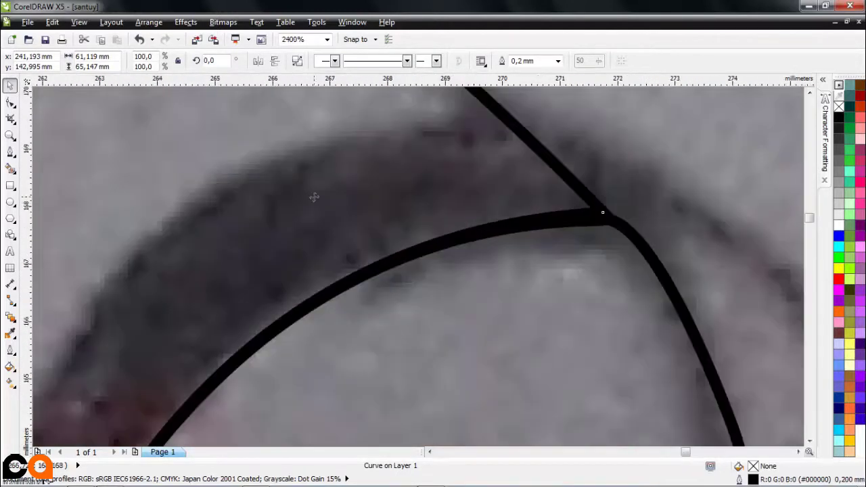
key(F10)
click(603, 213)
key(space)
Give every traced figure line a yellow outline.
scroll(552, 243, down, 5)
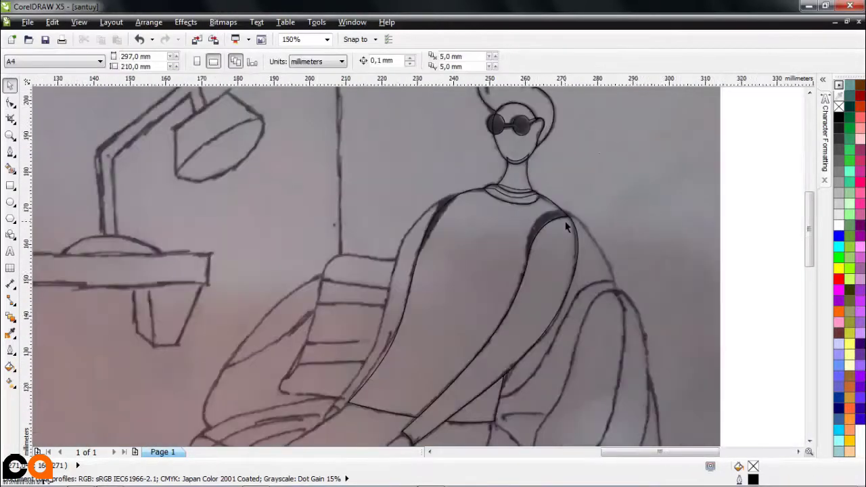
scroll(516, 240, down, 1)
scroll(515, 240, up, 2)
scroll(586, 180, down, 2)
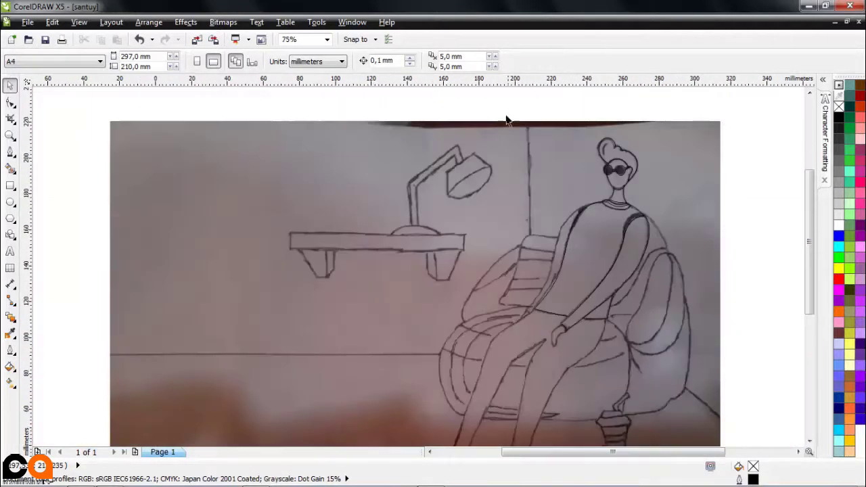
key(ctrl+a)
right_click(839, 269)
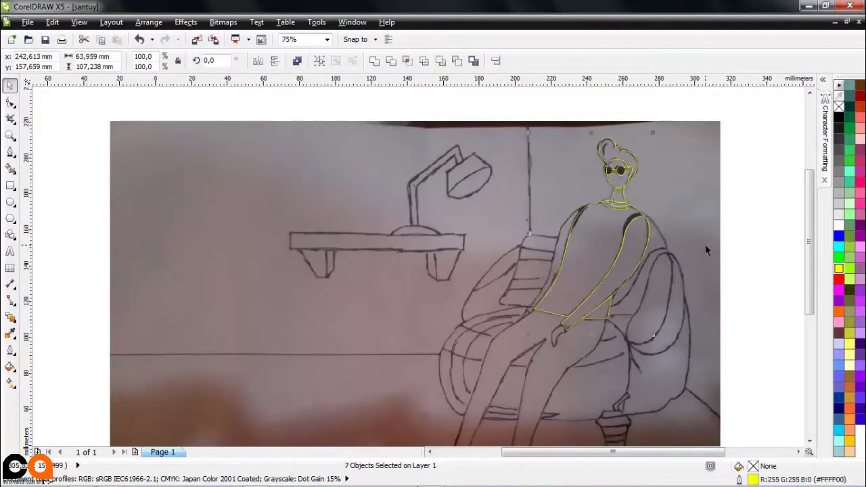
click(94, 275)
Undo a stray black shoulder curve and make yellow the default outline colour.
key(space)
scroll(531, 199, up, 3)
scroll(531, 199, up, 1)
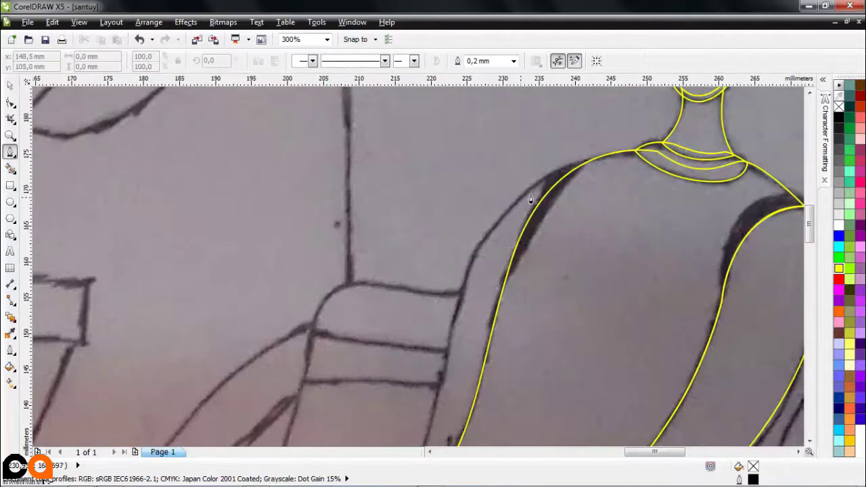
drag(414, 427, 414, 423)
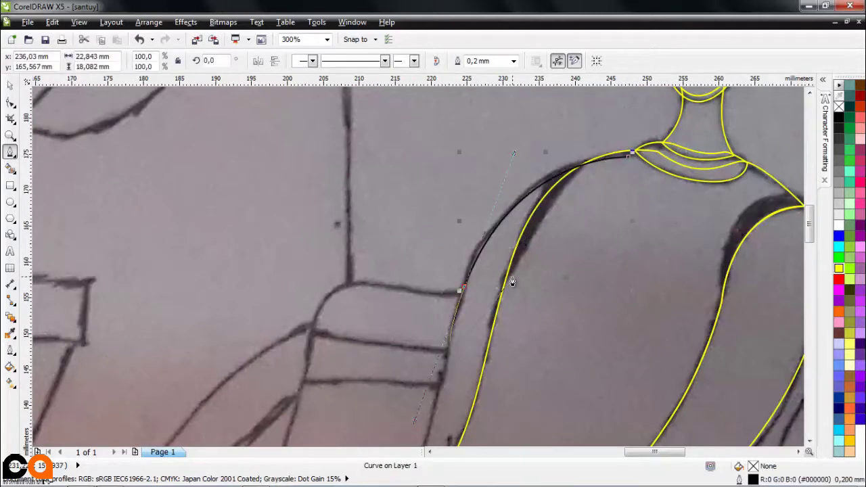
key(ctrl+z)
right_click(840, 269)
click(410, 304)
Trace the figure's left shoulder and outer arm edge with a yellow Bezier curve.
click(583, 164)
drag(460, 296, 421, 418)
scroll(421, 418, down, 2)
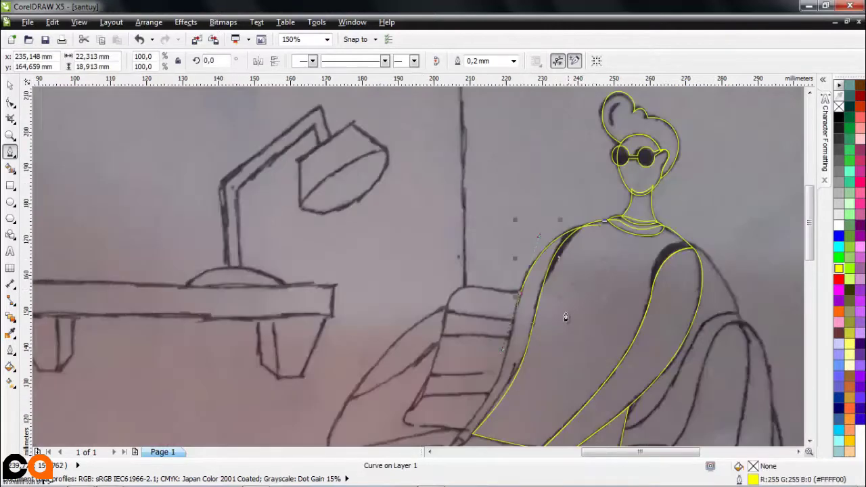
scroll(522, 365, down, 1)
scroll(522, 365, up, 3)
mouse_move(525, 322)
mouse_down()
mouse_move(440, 431)
mouse_move(425, 412)
mouse_up()
scroll(440, 431, down, 1)
scroll(555, 306, down, 1)
scroll(532, 286, down, 1)
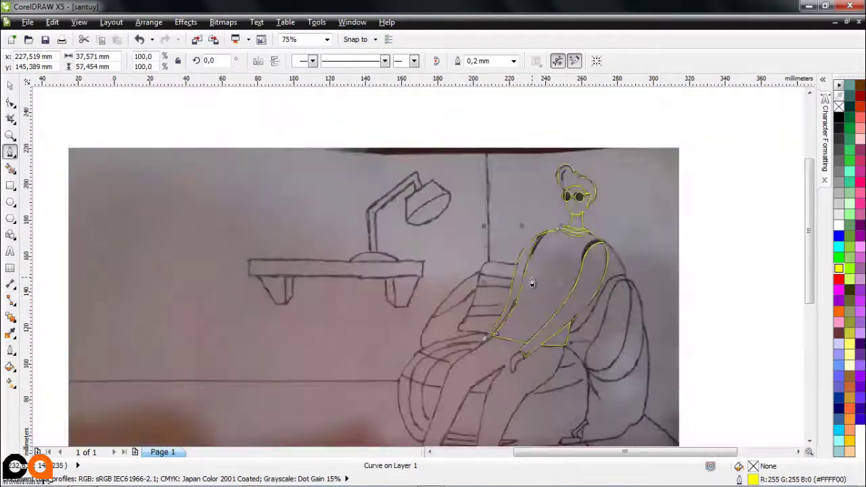
scroll(532, 286, up, 2)
click(543, 162)
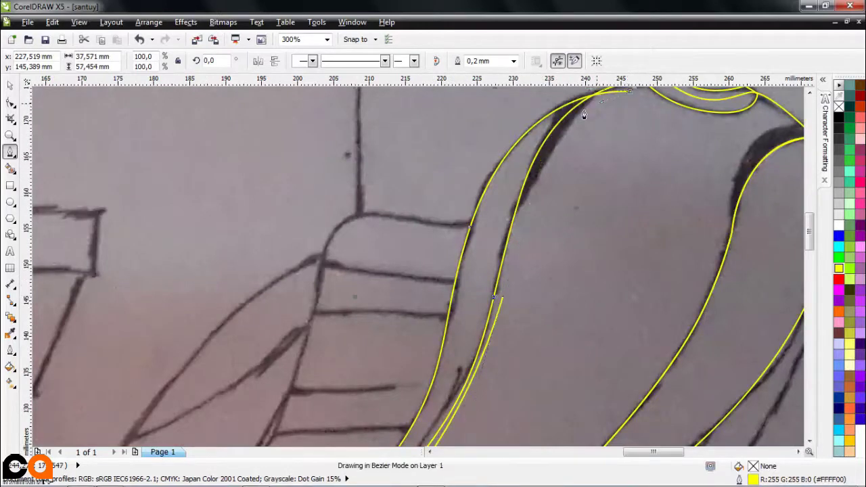
scroll(567, 212, down, 1)
key(space)
Draw a Bezier line from the garment's hem down the front of the left thigh.
key(Escape)
scroll(554, 268, down, 2)
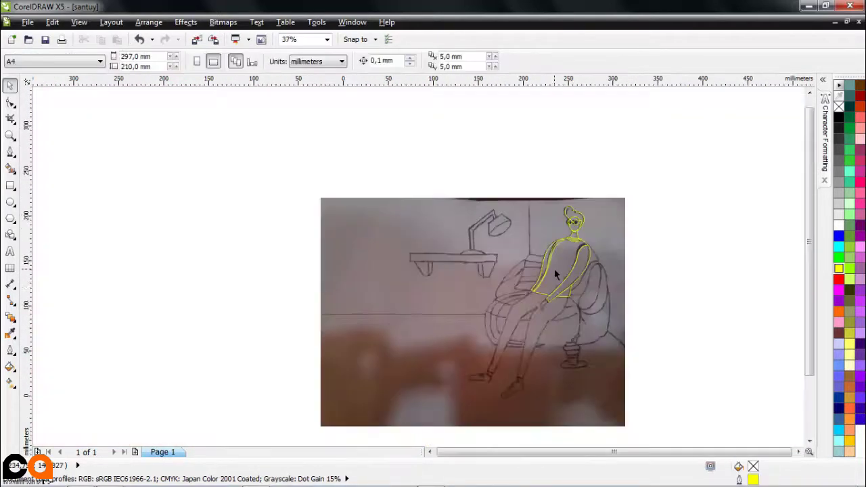
scroll(555, 269, up, 2)
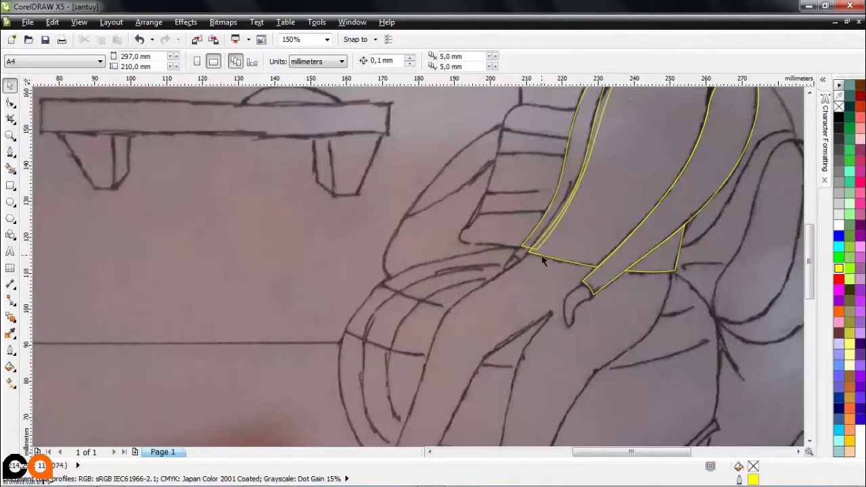
scroll(543, 262, down, 1)
key(space)
scroll(519, 291, up, 1)
scroll(587, 215, up, 1)
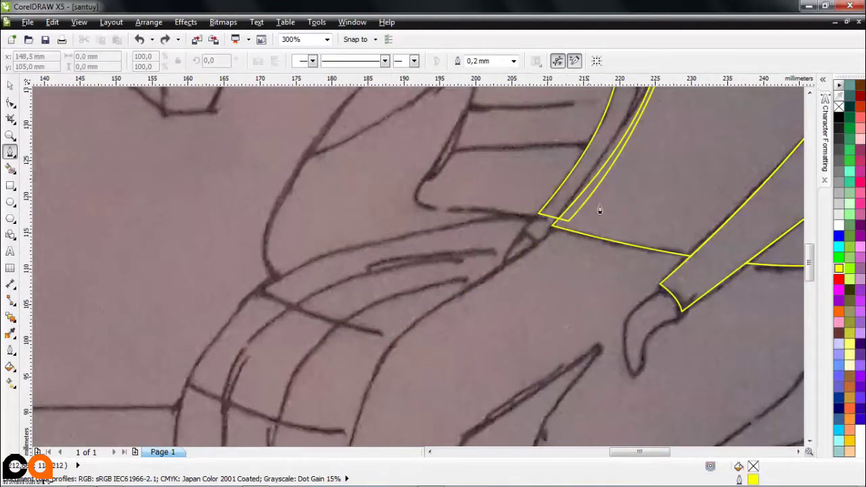
scroll(524, 253, up, 1)
click(466, 310)
scroll(385, 354, down, 1)
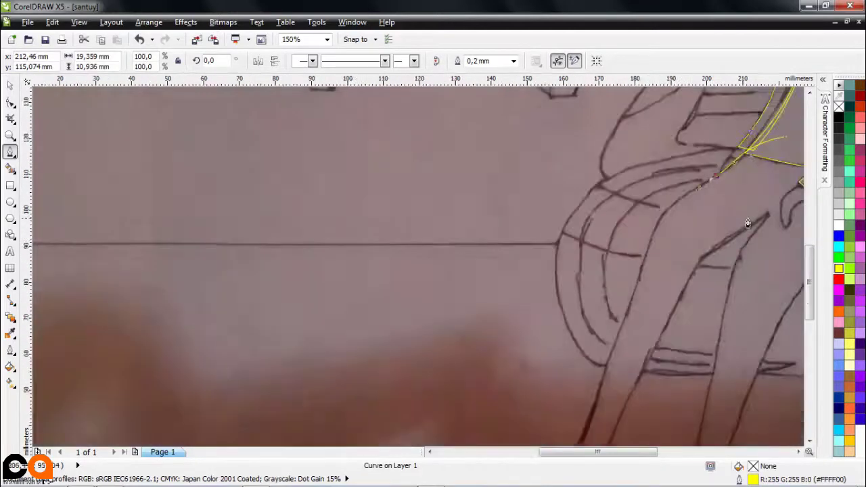
click(553, 264)
Trace the first trouser leg's edge down to the ankle.
scroll(514, 359, down, 2)
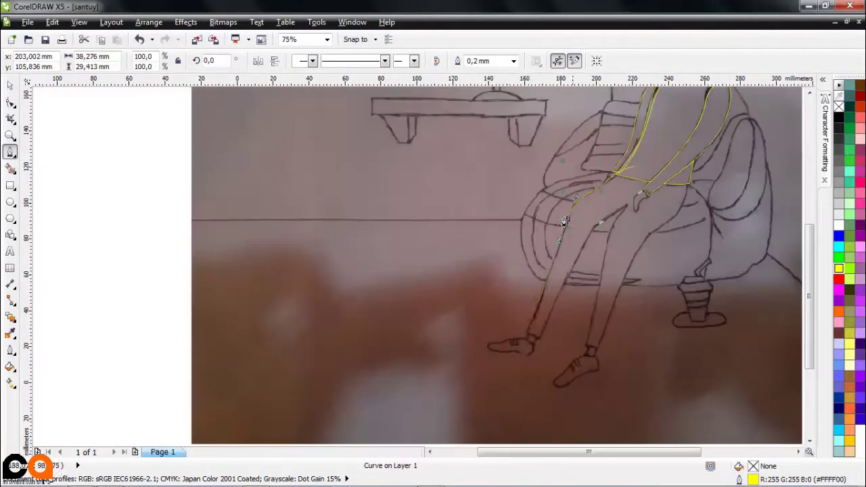
scroll(526, 338, up, 1)
click(525, 333)
scroll(525, 332, down, 1)
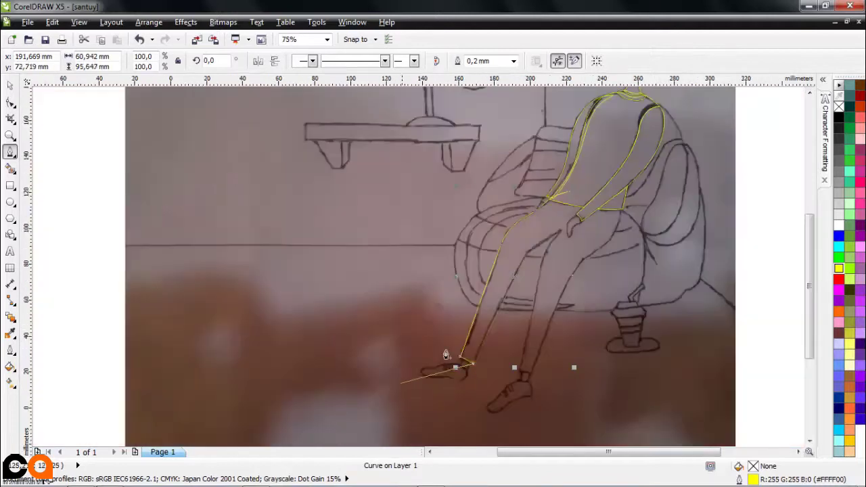
scroll(520, 265, up, 1)
click(522, 256)
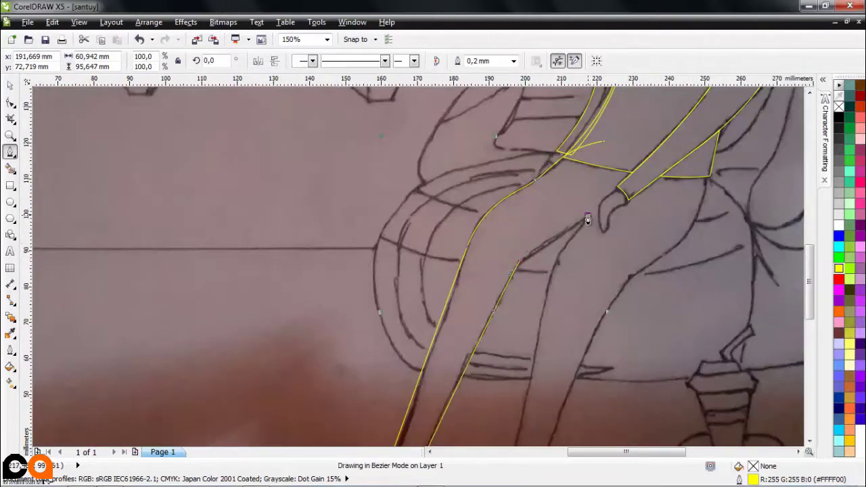
click(588, 219)
scroll(588, 219, down, 1)
scroll(559, 278, up, 1)
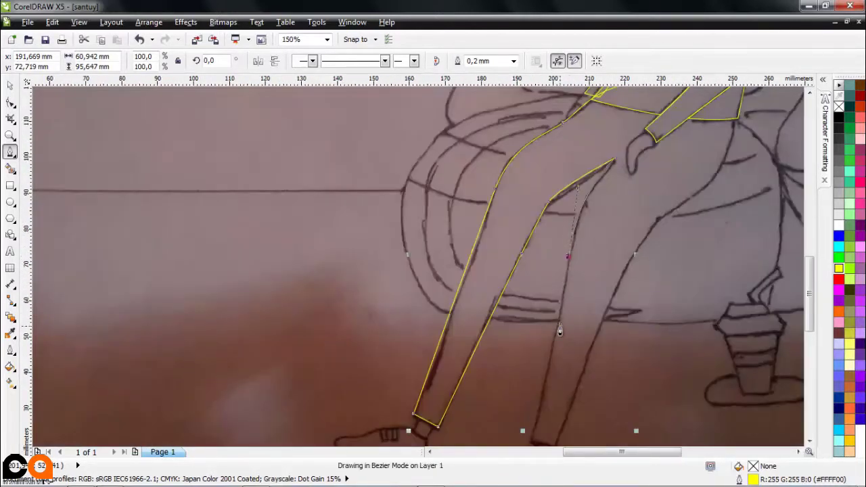
scroll(555, 331, down, 1)
Trace the second trouser leg's side, hem corners and curved inner edge.
click(557, 389)
scroll(569, 391, up, 1)
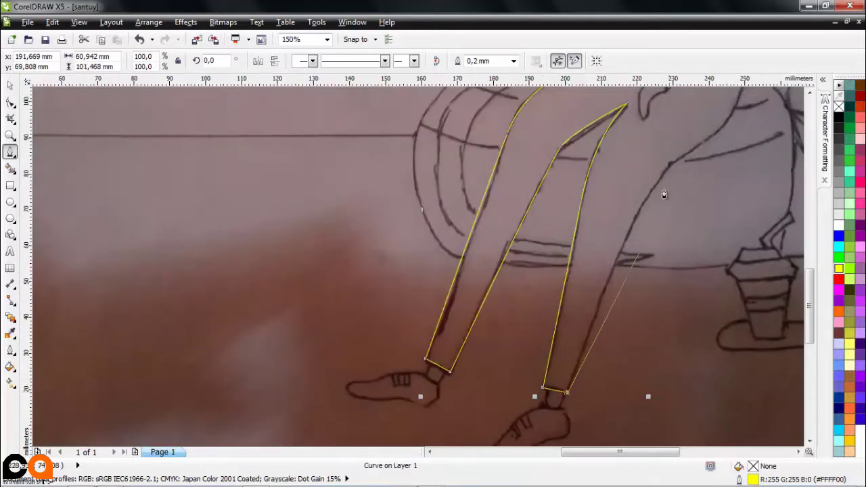
scroll(709, 116, down, 1)
scroll(677, 108, up, 1)
drag(663, 217, 669, 113)
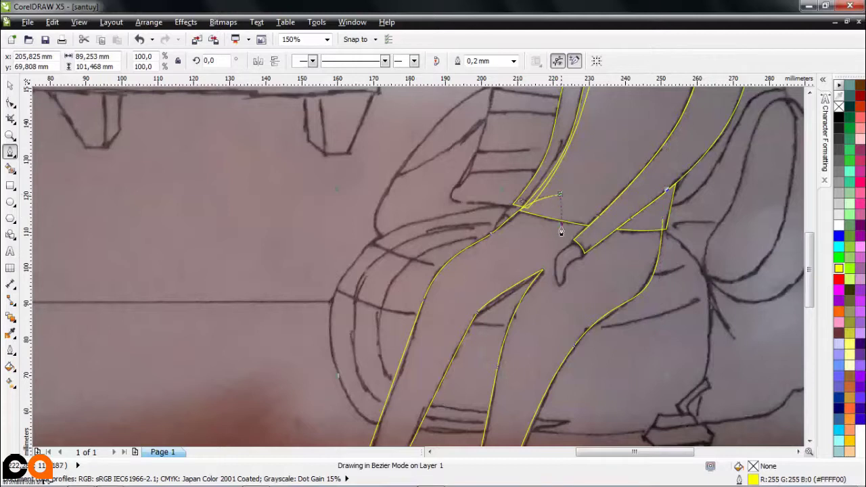
drag(561, 232, 561, 233)
scroll(599, 260, up, 1)
key(space)
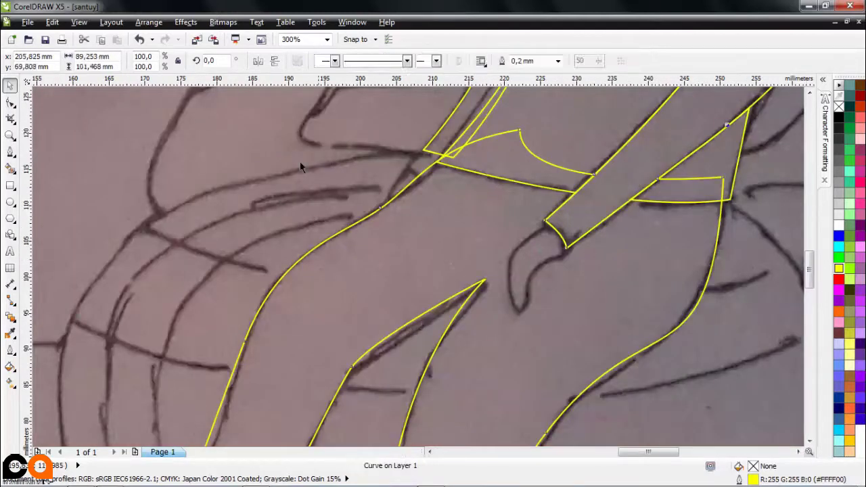
Outline the hand resting on the thigh with a closed Bezier curve.
scroll(509, 280, up, 2)
scroll(563, 275, down, 1)
key(space)
click(641, 154)
drag(534, 263, 526, 346)
click(572, 335)
click(641, 155)
scroll(625, 318, down, 3)
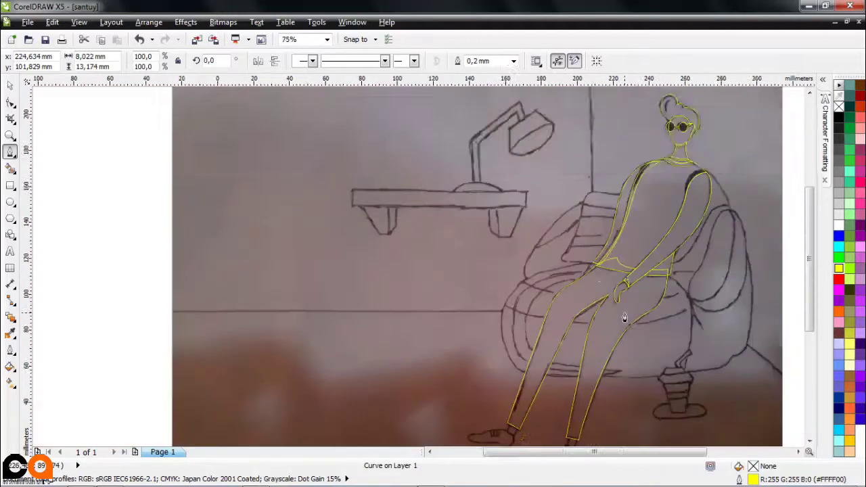
scroll(625, 318, up, 4)
click(642, 183)
click(502, 313)
drag(551, 376, 575, 359)
click(642, 183)
scroll(514, 243, down, 3)
scroll(574, 250, down, 1)
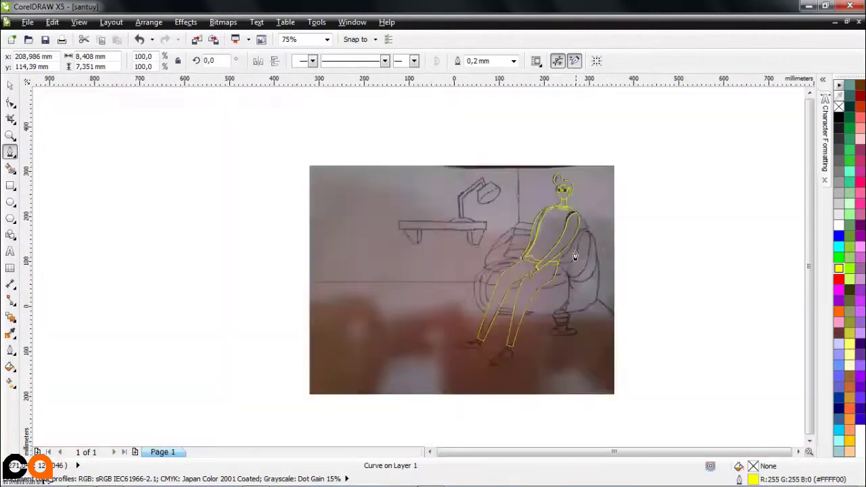
Trace a closed trouser cuff shape at the first ankle.
scroll(570, 281, up, 2)
scroll(532, 216, up, 1)
click(553, 150)
click(530, 230)
click(577, 264)
click(621, 203)
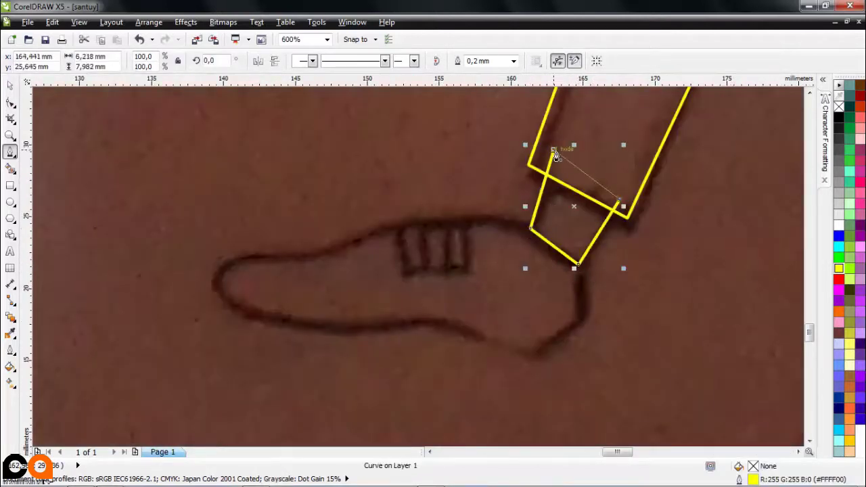
Outline the first shoe from the ankle around the toe and back along the sole.
click(545, 234)
drag(378, 234, 345, 238)
drag(233, 252, 199, 246)
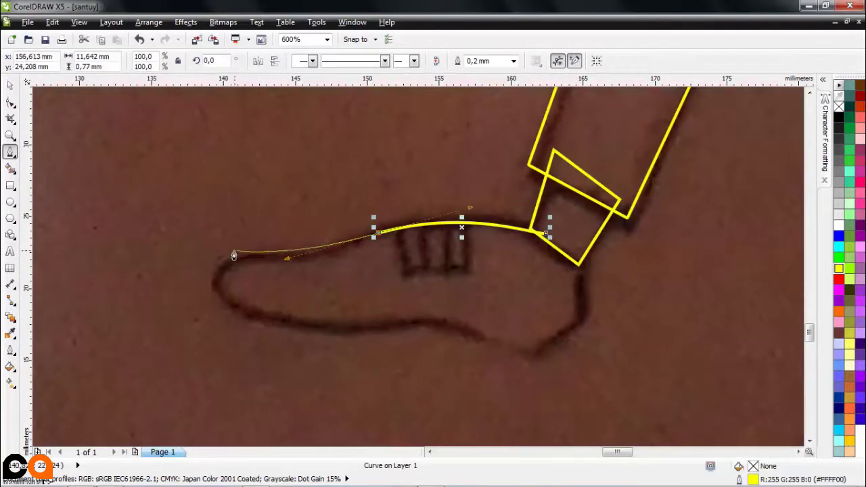
click(245, 315)
drag(432, 321, 467, 316)
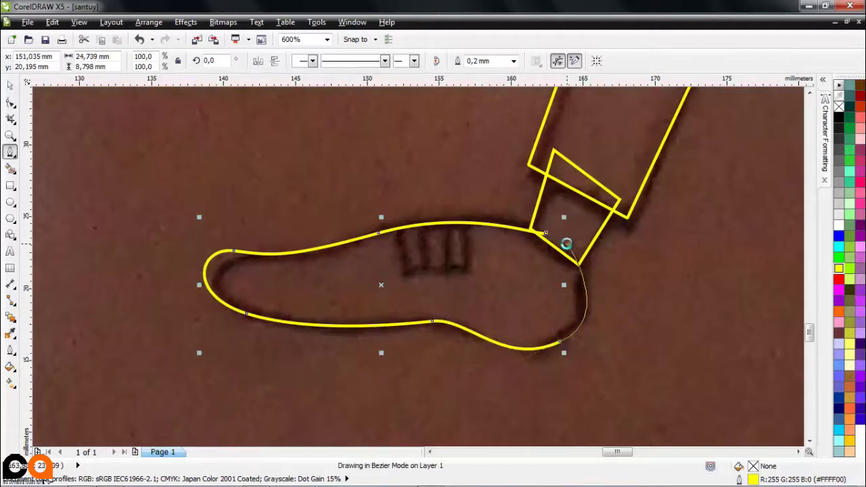
Trace the cuff on the other ankle and the second shoe's line to the toe.
scroll(415, 267, down, 2)
scroll(571, 358, up, 2)
click(538, 122)
click(538, 213)
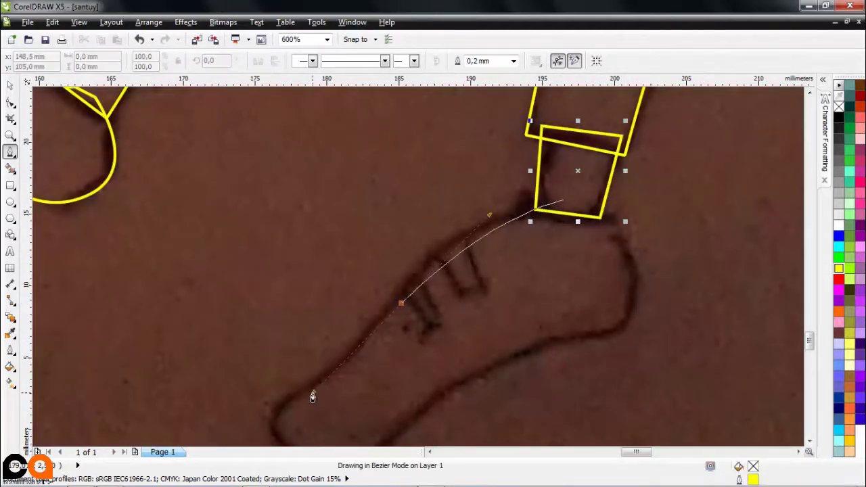
click(271, 420)
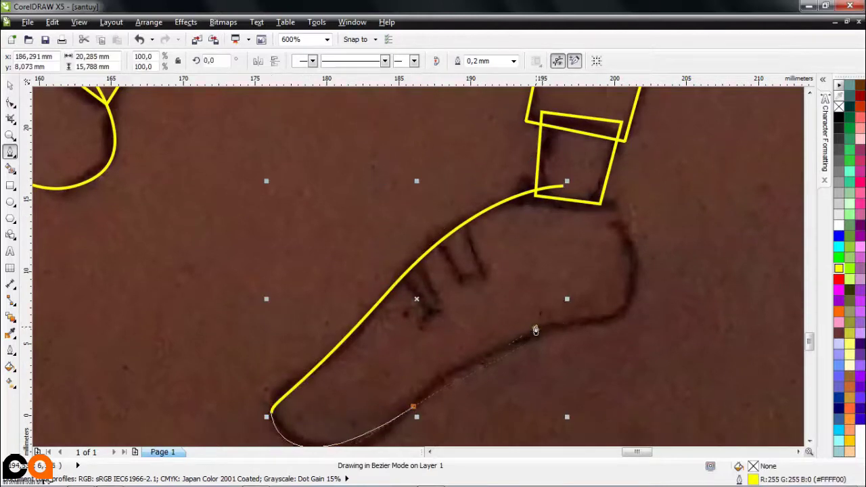
scroll(563, 188, down, 2)
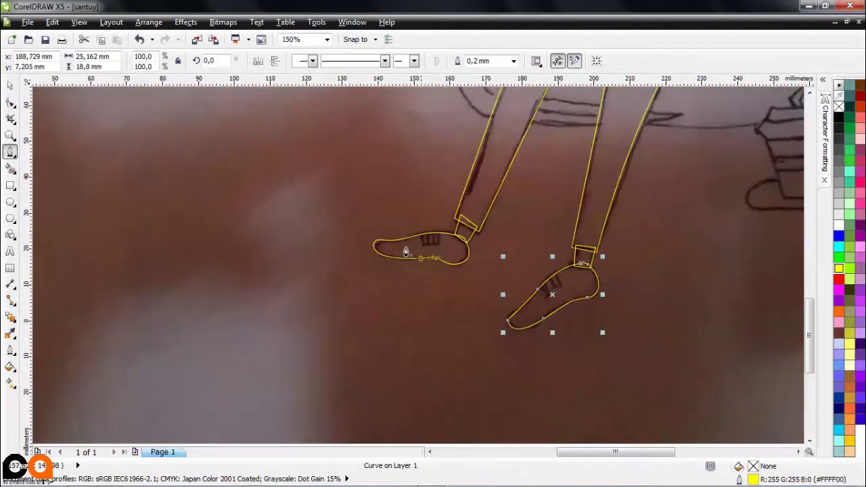
scroll(406, 246, up, 3)
Draw closed stripe-tab shapes on both shoes, then clear the selection.
click(446, 155)
click(466, 266)
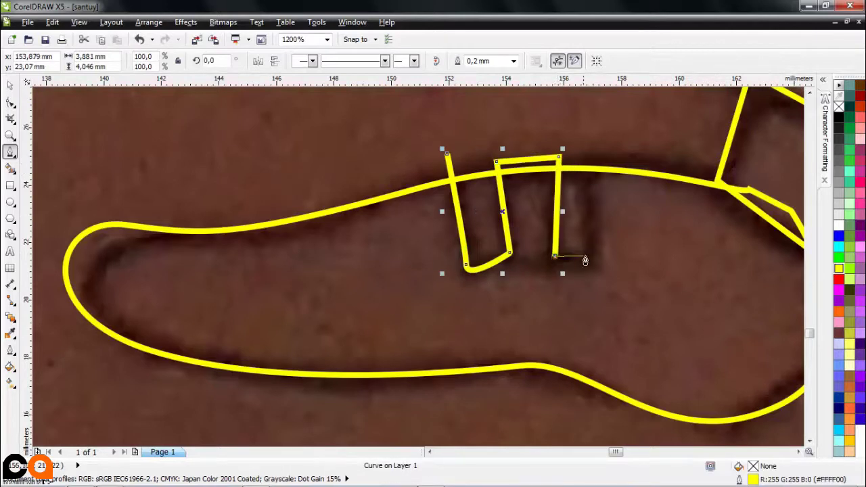
click(447, 159)
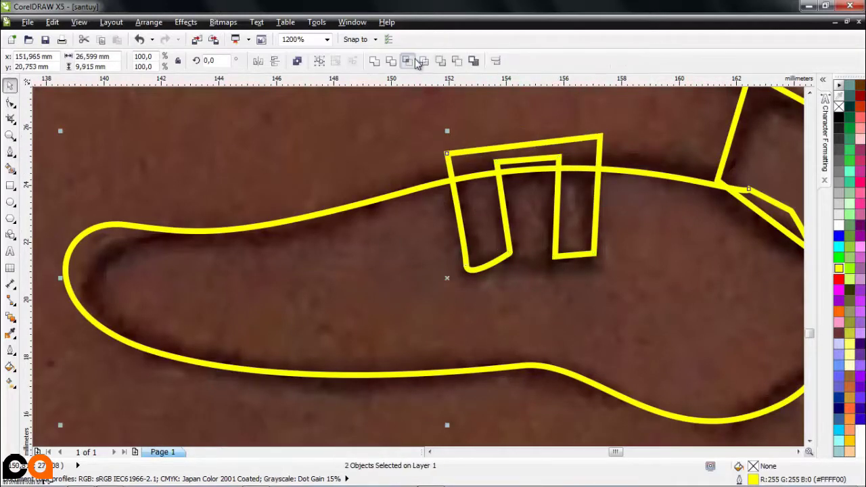
scroll(350, 194, down, 2)
key(space)
scroll(404, 236, up, 2)
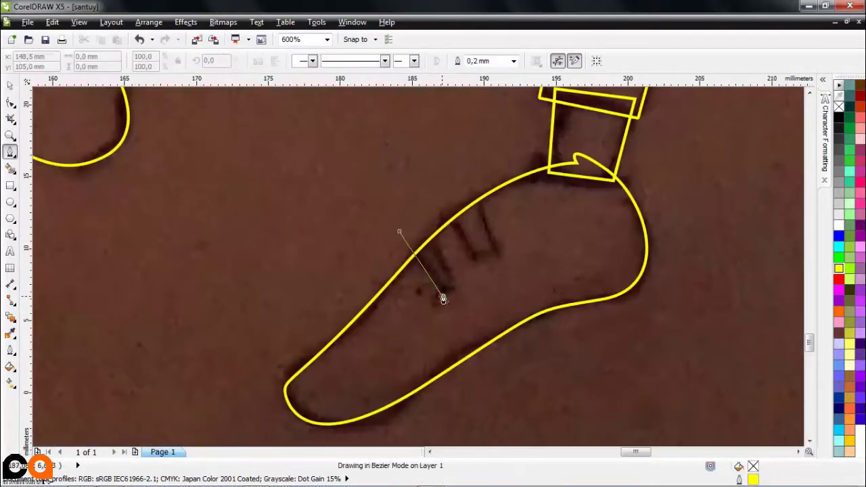
click(443, 298)
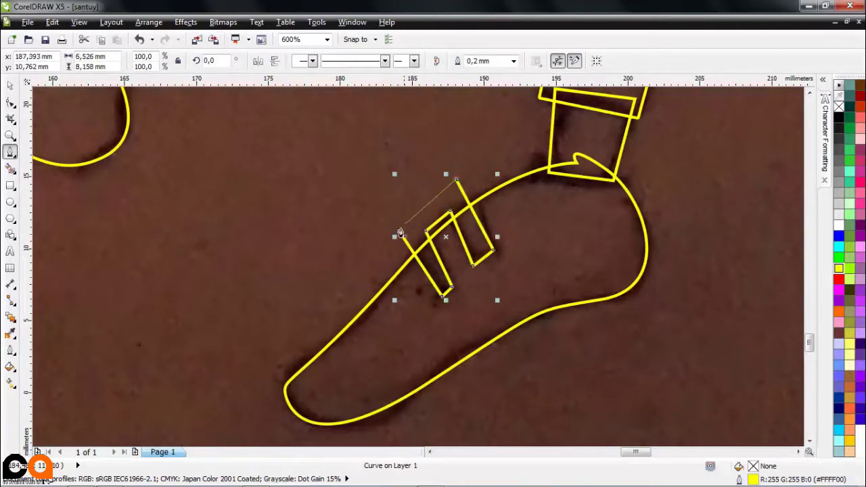
click(400, 233)
key(space)
click(342, 282)
Move the whole traced figure onto blank canvas right of the scanned sketch and deselect it.
scroll(438, 298, down, 2)
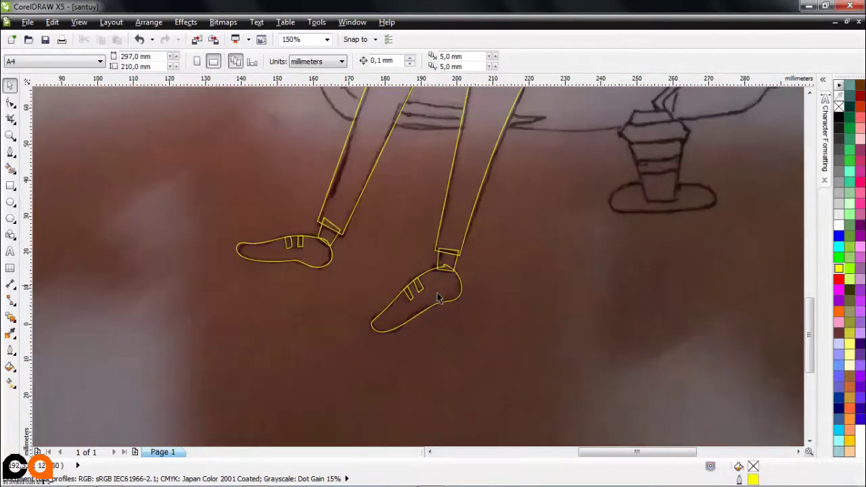
scroll(439, 299, up, 2)
scroll(474, 194, up, 2)
scroll(495, 273, down, 1)
scroll(495, 273, down, 4)
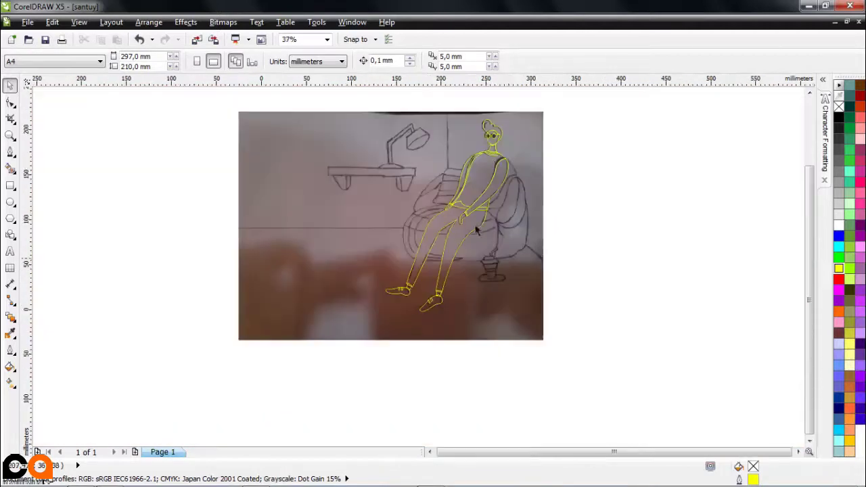
scroll(496, 149, up, 1)
drag(499, 378, 500, 374)
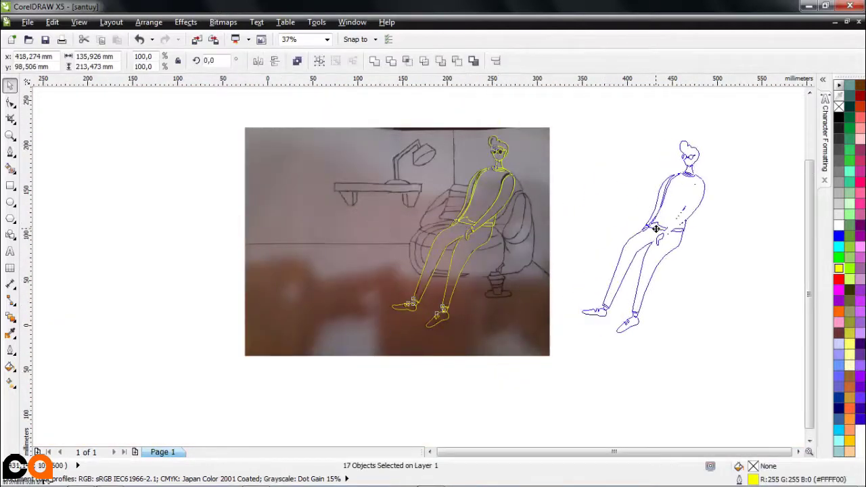
drag(474, 224, 663, 227)
click(749, 225)
scroll(737, 196, up, 1)
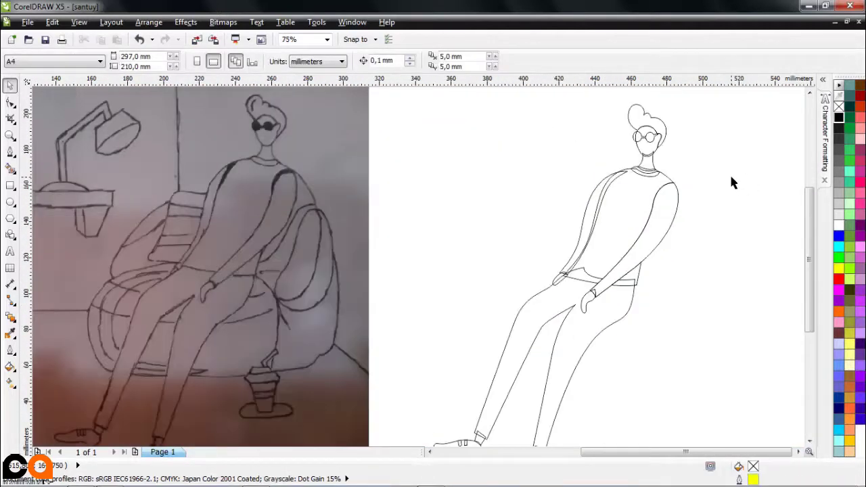